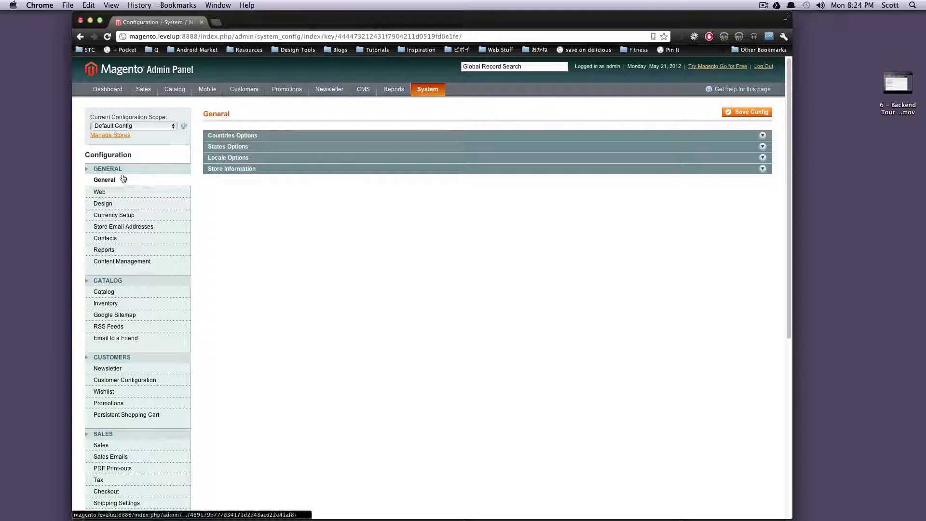
Step: Expand Countries Options and select every country in the Allow Countries list
{"action": "left_click", "coordinate": [245, 136]}
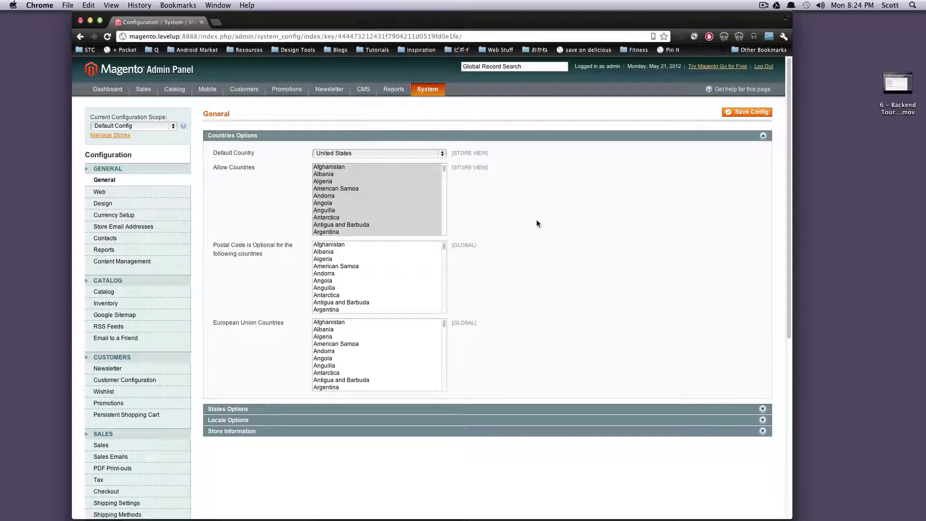
{"action": "left_click", "coordinate": [351, 202]}
{"action": "left_click", "coordinate": [351, 195]}
{"action": "left_click", "coordinate": [351, 181]}
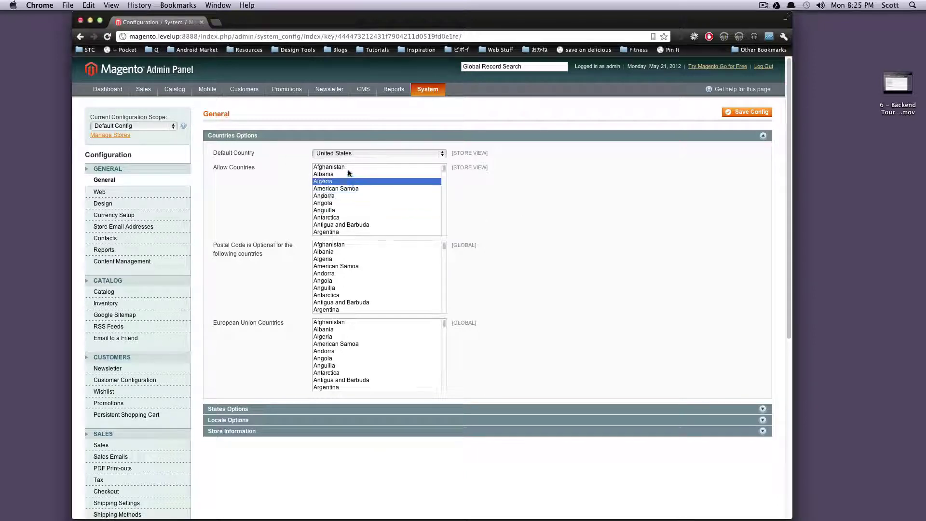
{"action": "left_click", "coordinate": [350, 167]}
{"action": "scroll", "coordinate": [359, 174], "scroll_direction": "down", "scroll_amount": 20}
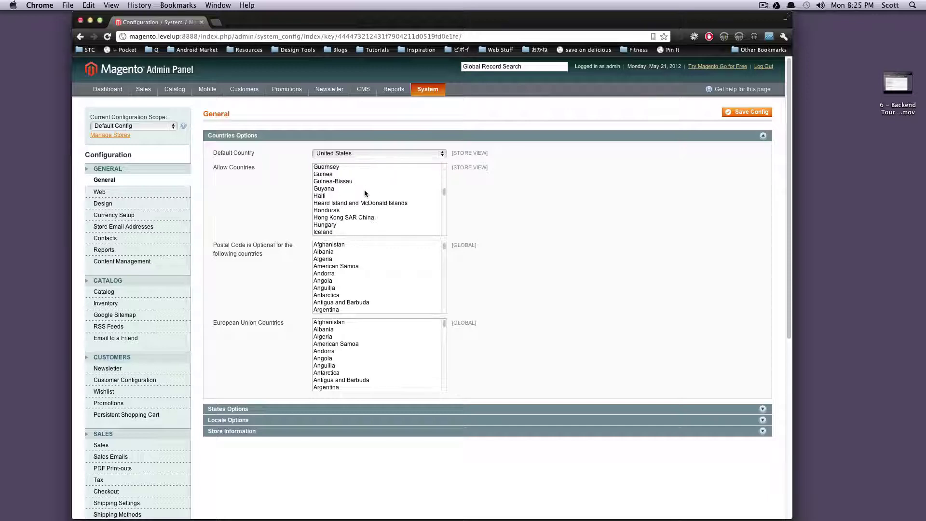
{"action": "scroll", "coordinate": [364, 202], "scroll_direction": "down", "scroll_amount": 10}
{"action": "scroll", "coordinate": [541, 195], "scroll_direction": "up", "scroll_amount": 5}
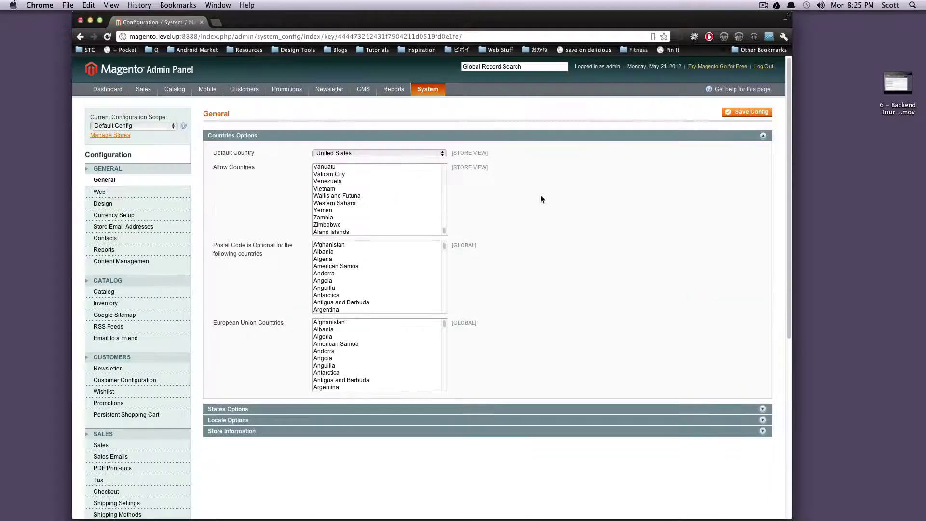
{"action": "left_click", "coordinate": [413, 232], "text": "shift"}
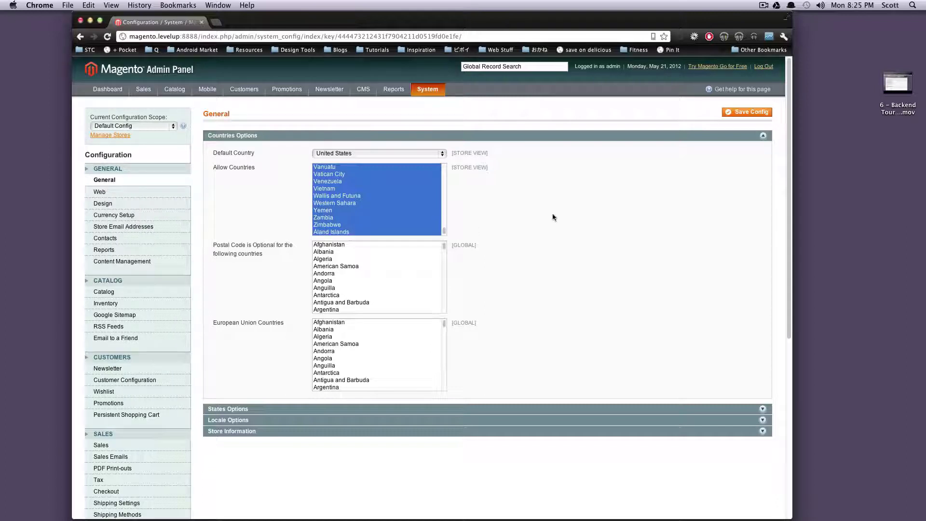
Step: Narrow Allow Countries to United States only and save the General configuration
{"action": "left_click", "coordinate": [456, 242]}
{"action": "left_click", "coordinate": [376, 209]}
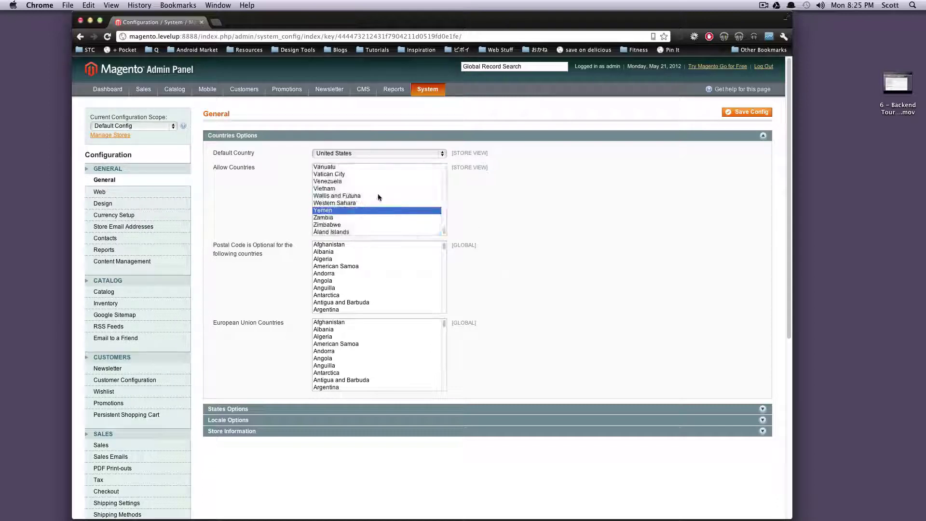
{"action": "scroll", "coordinate": [366, 203], "scroll_direction": "up", "scroll_amount": 8}
{"action": "scroll", "coordinate": [365, 205], "scroll_direction": "down", "scroll_amount": 2}
{"action": "scroll", "coordinate": [366, 210], "scroll_direction": "down", "scroll_amount": 1}
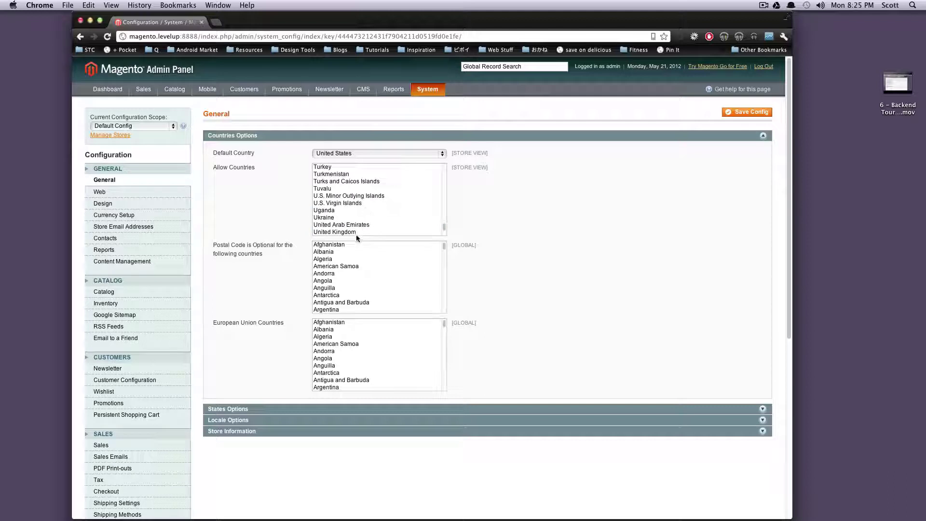
{"action": "scroll", "coordinate": [367, 221], "scroll_direction": "down", "scroll_amount": 1}
{"action": "left_click", "coordinate": [367, 223]}
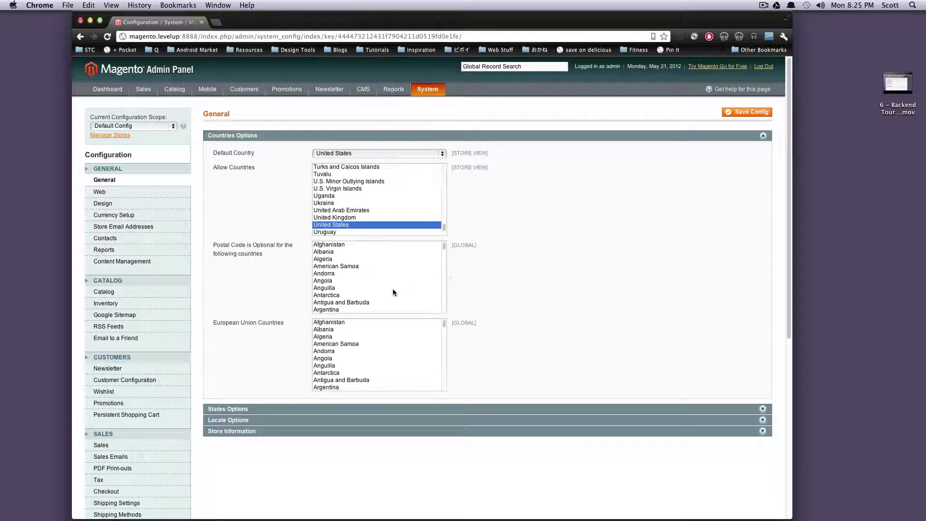
{"action": "left_click", "coordinate": [739, 114]}
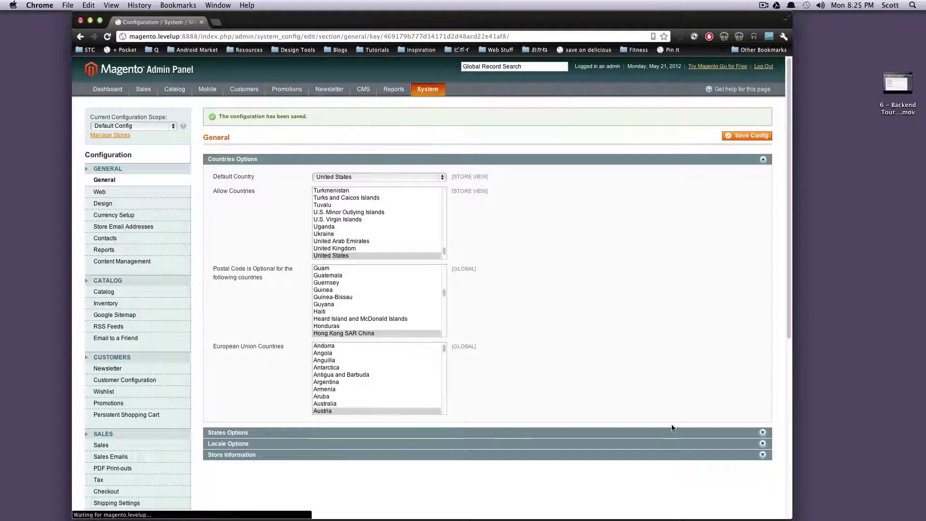
Step: Collapse Countries Options and expand States Options to review its settings
{"action": "left_click", "coordinate": [589, 163]}
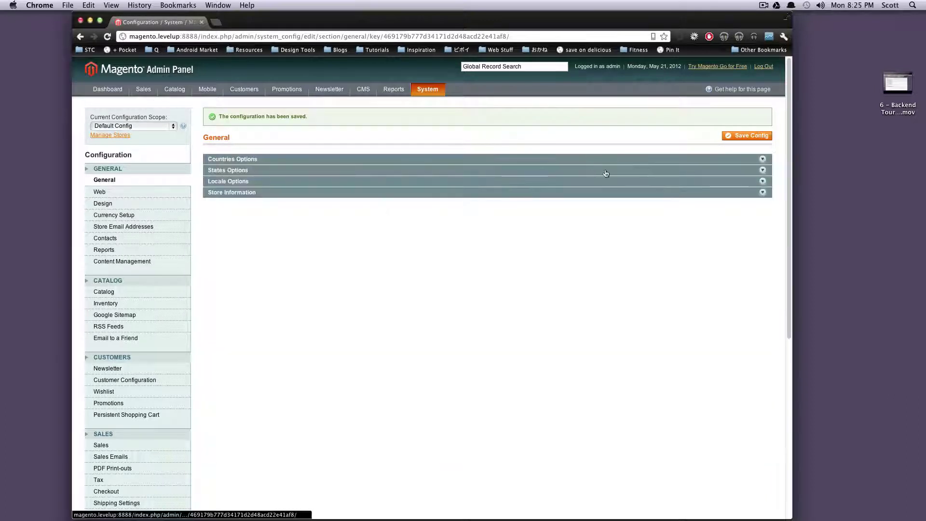
{"action": "left_click", "coordinate": [607, 173]}
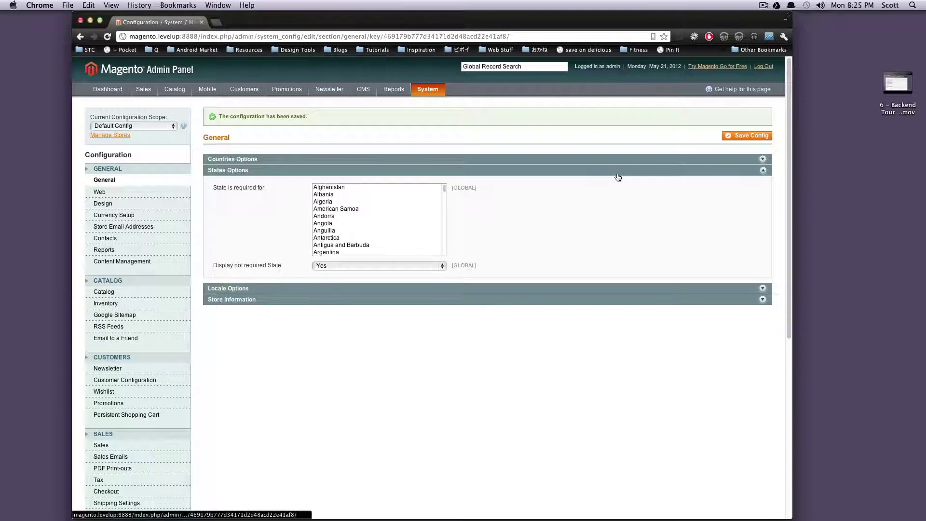
{"action": "left_click", "coordinate": [617, 171]}
{"action": "left_click", "coordinate": [617, 172]}
{"action": "scroll", "coordinate": [374, 214], "scroll_direction": "down", "scroll_amount": 3}
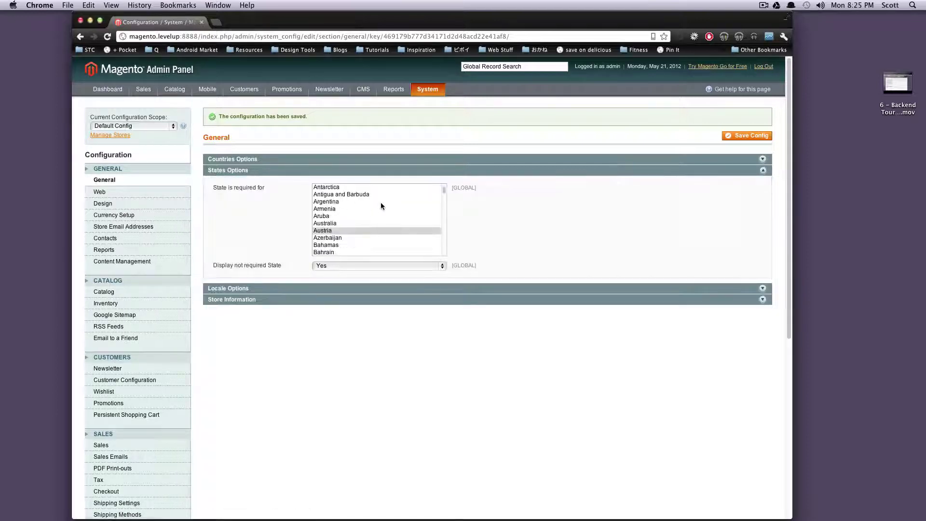
{"action": "scroll", "coordinate": [381, 201], "scroll_direction": "up", "scroll_amount": 3}
{"action": "scroll", "coordinate": [350, 203], "scroll_direction": "down", "scroll_amount": 8}
{"action": "scroll", "coordinate": [349, 201], "scroll_direction": "down", "scroll_amount": 20}
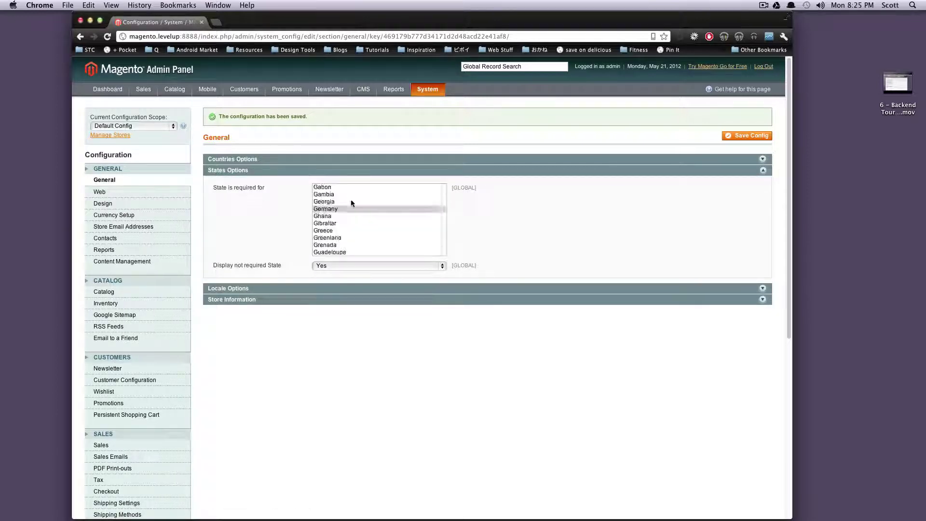
Step: Expand Locale Options and keep Saturday and Sunday as the weekend days
{"action": "left_click", "coordinate": [494, 161]}
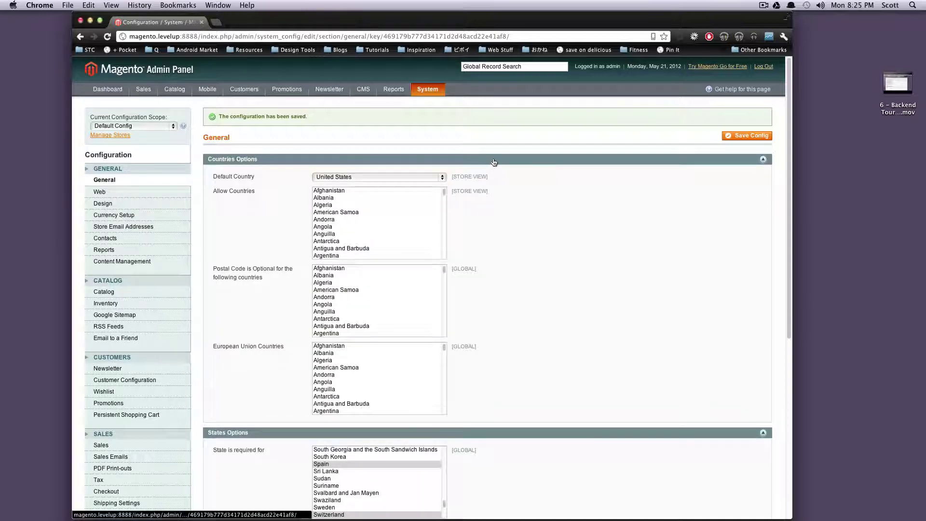
{"action": "left_click", "coordinate": [494, 161]}
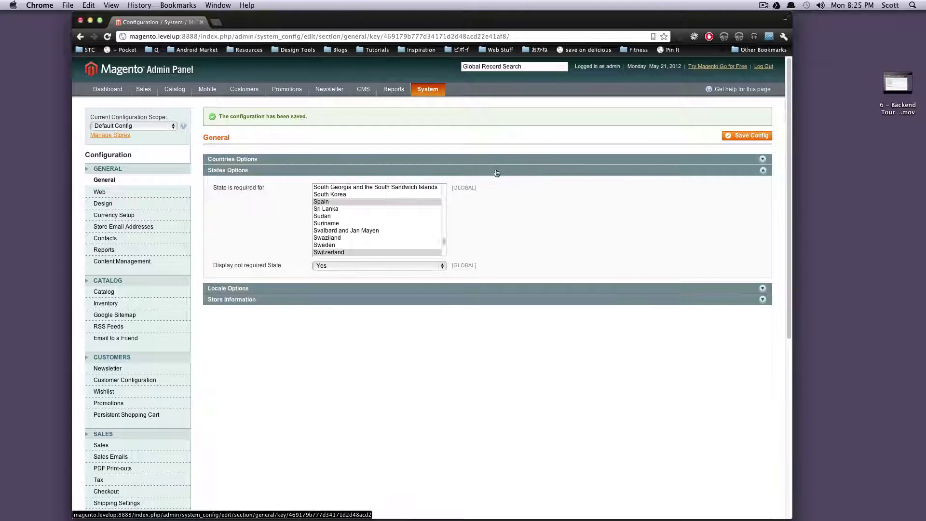
{"action": "left_click", "coordinate": [495, 171]}
{"action": "left_click", "coordinate": [491, 182]}
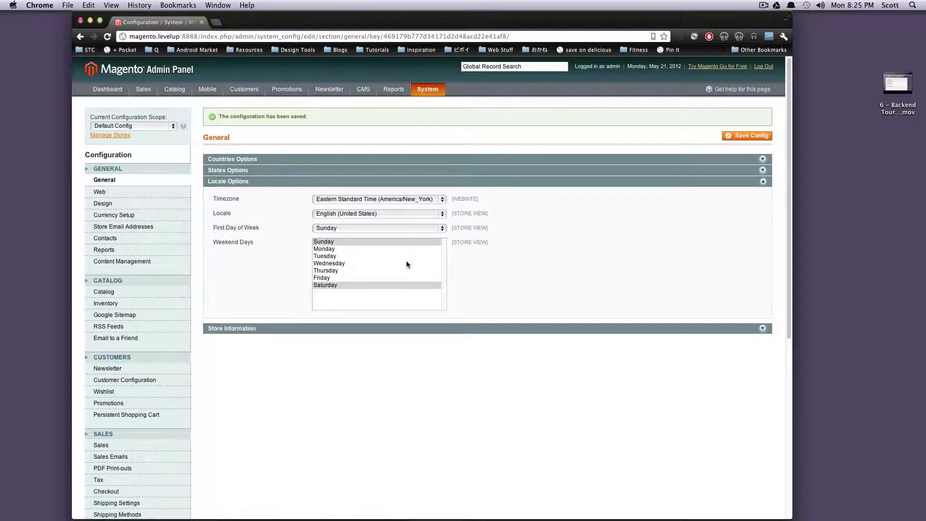
{"action": "left_click", "coordinate": [418, 285]}
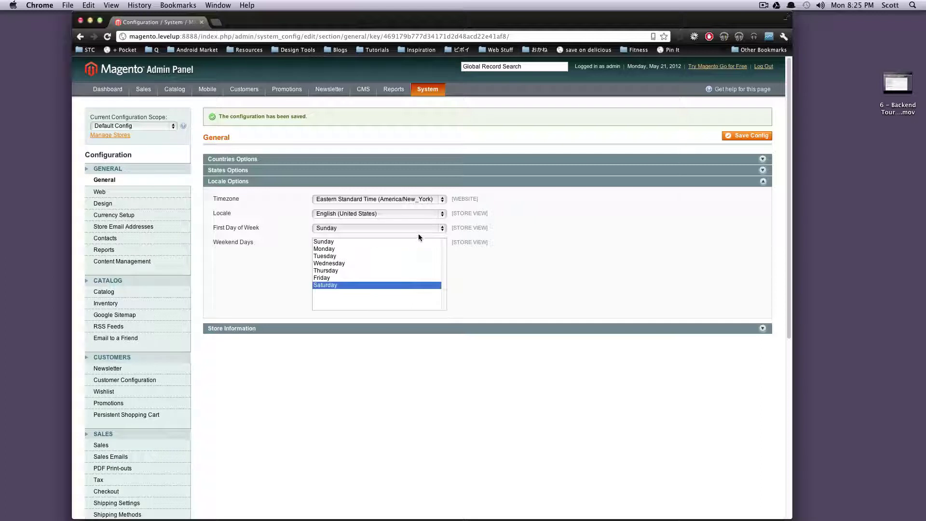
{"action": "left_click", "coordinate": [416, 241], "text": "super"}
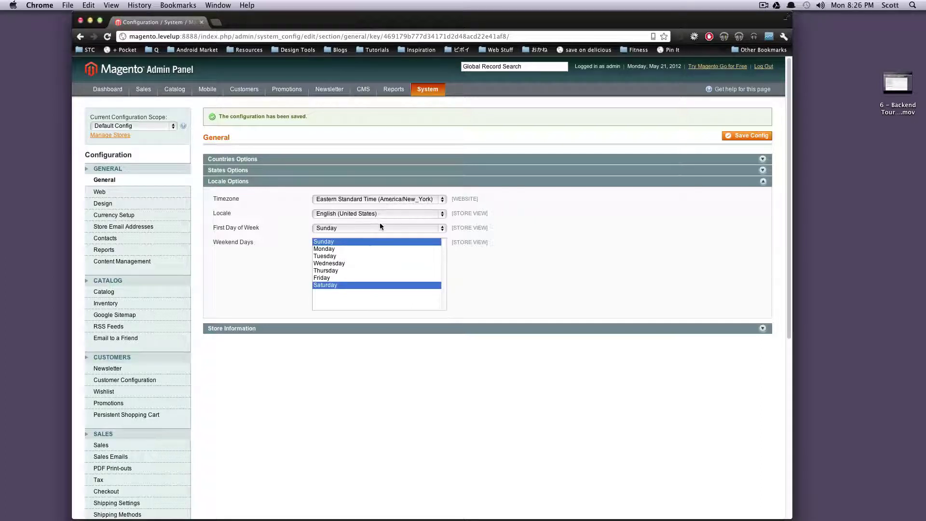
Step: Expand Store Information and enter the store name Test Store
{"action": "left_click", "coordinate": [472, 186]}
{"action": "left_click", "coordinate": [462, 194]}
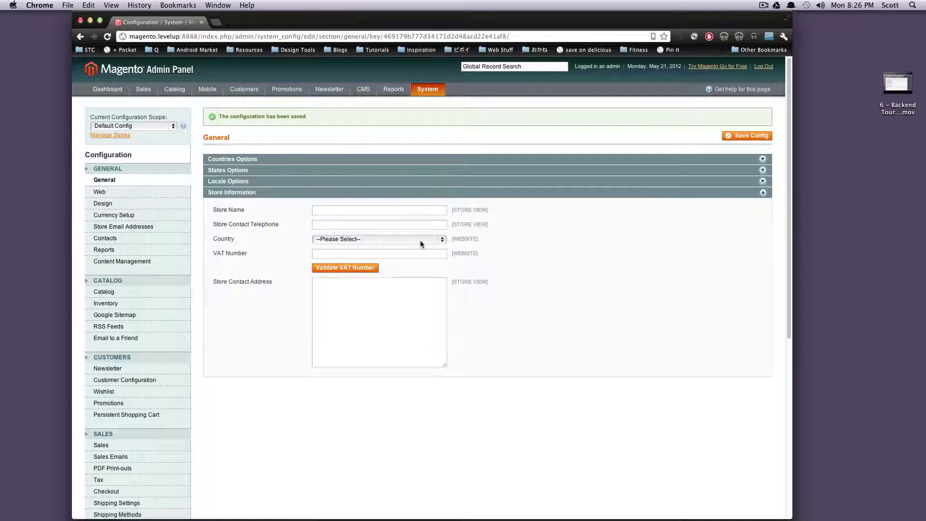
{"action": "left_click", "coordinate": [363, 209]}
{"action": "type", "text": "Test Store"}
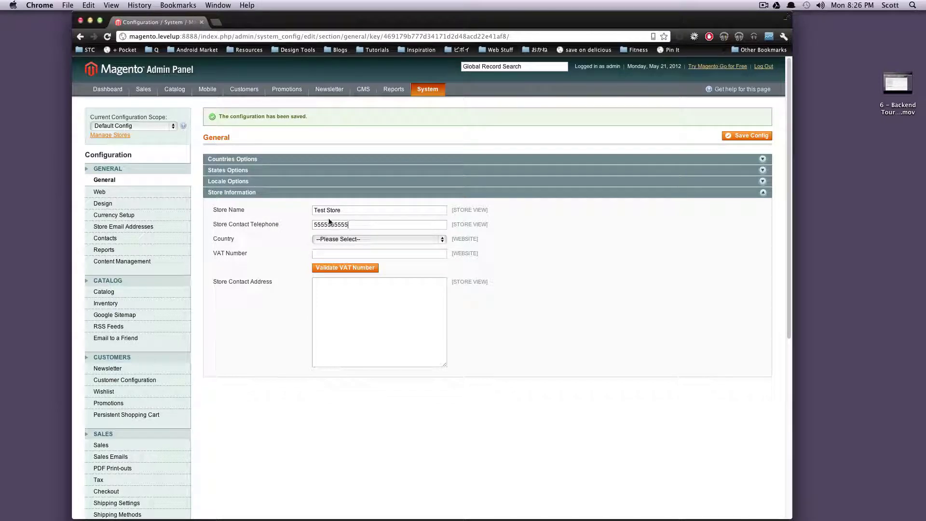
Step: Set the store country to United States and save the configuration
{"action": "left_click", "coordinate": [319, 239]}
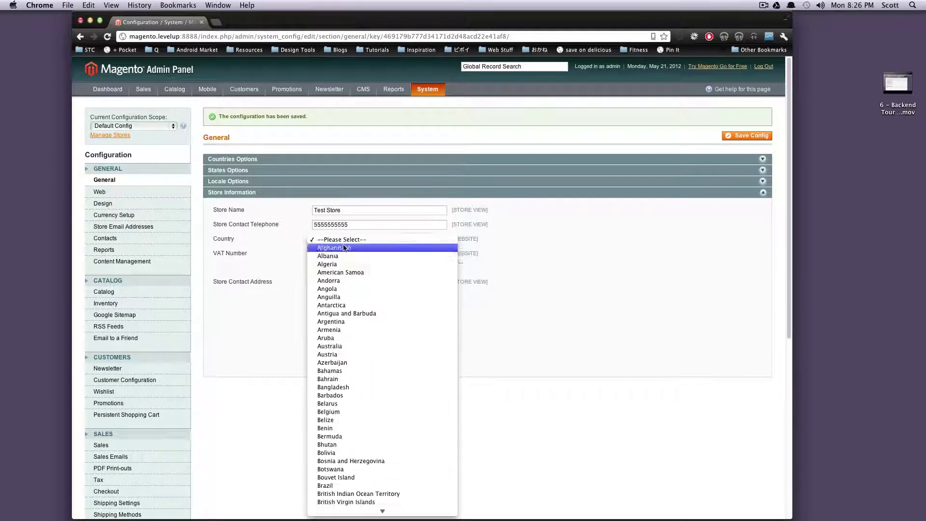
{"action": "key", "text": "u"}
{"action": "scroll", "coordinate": [360, 483], "scroll_direction": "down", "scroll_amount": 3}
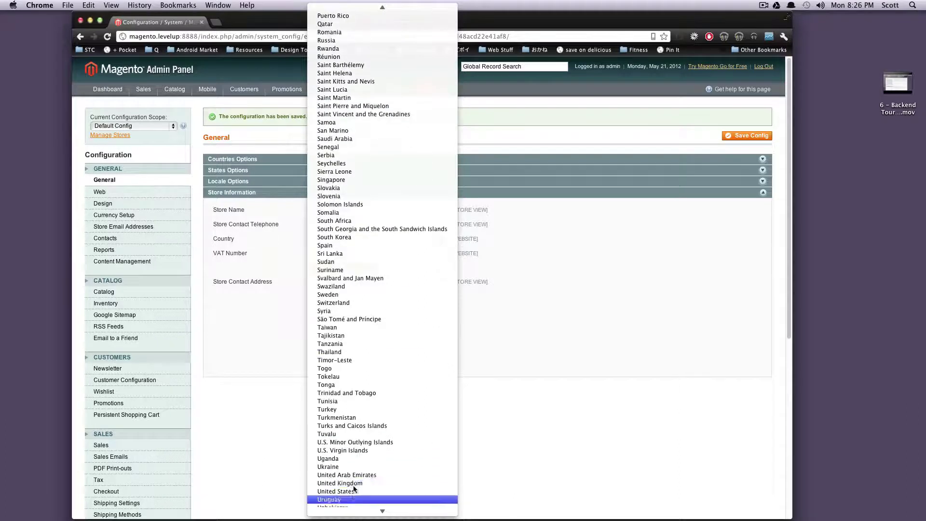
{"action": "left_click", "coordinate": [360, 492]}
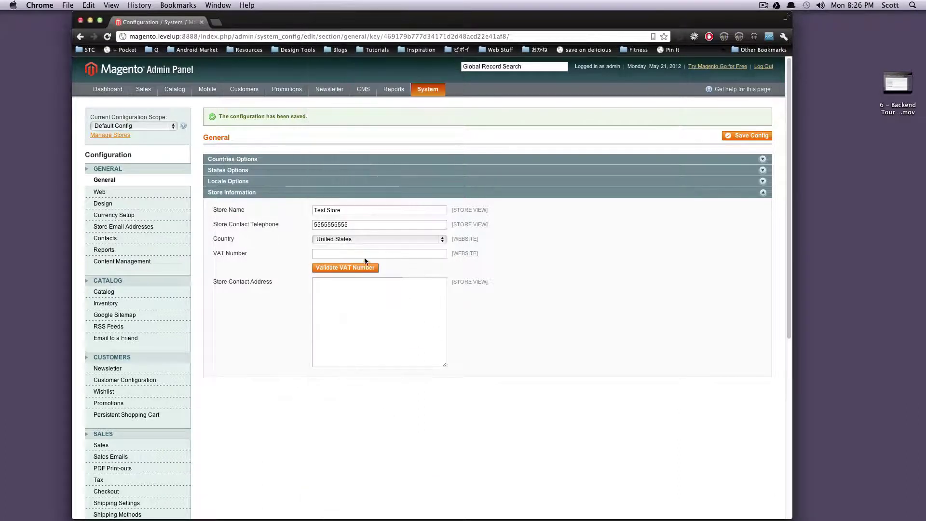
{"action": "left_click", "coordinate": [370, 254]}
{"action": "left_click", "coordinate": [400, 299]}
{"action": "left_click", "coordinate": [761, 137]}
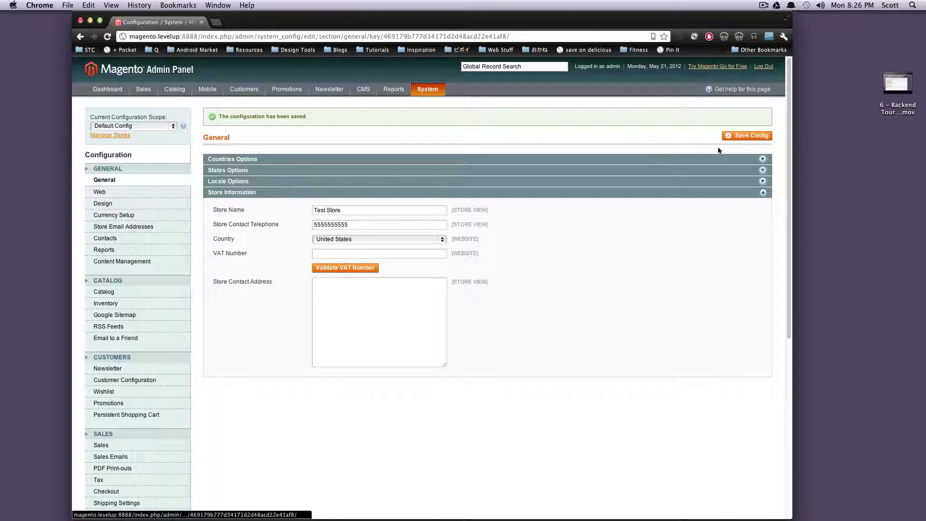
{"action": "left_click", "coordinate": [738, 136]}
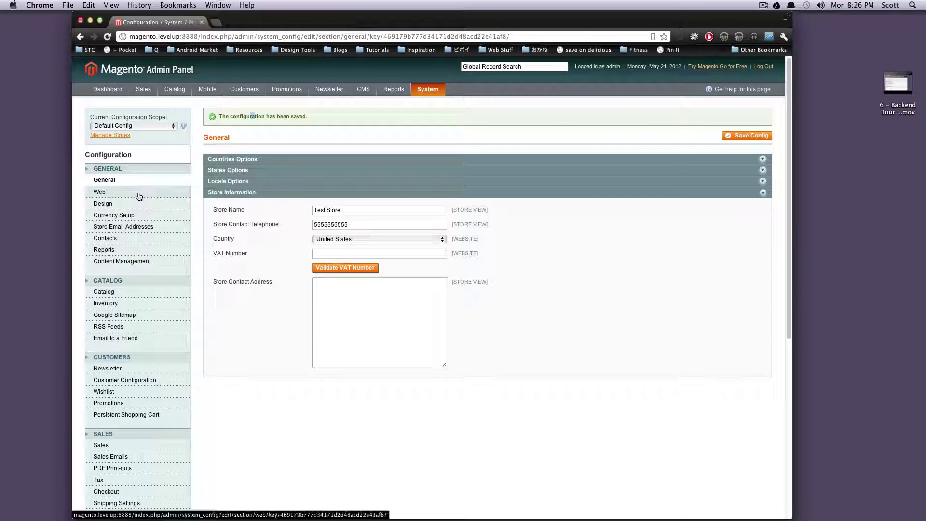
Step: Open the Web section's Url Options and review the store-code setting and its warning
{"action": "left_click", "coordinate": [106, 194]}
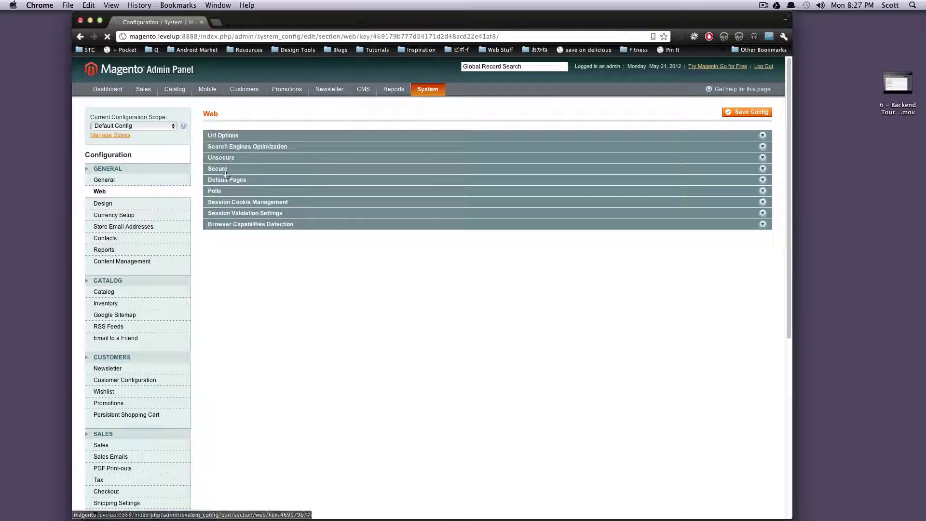
{"action": "left_click", "coordinate": [246, 137]}
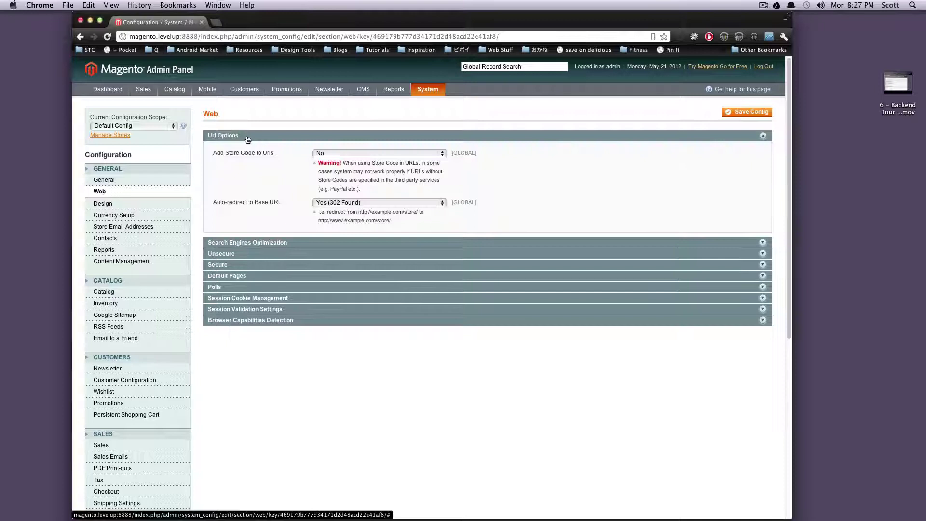
{"action": "left_click_drag", "start_coordinate": [228, 154], "coordinate": [285, 154]}
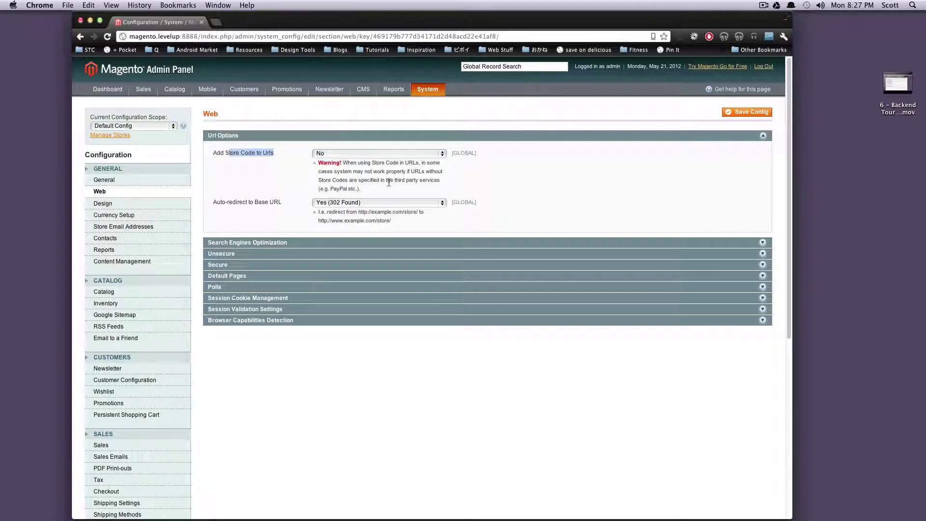
{"action": "left_click_drag", "start_coordinate": [372, 163], "coordinate": [456, 174]}
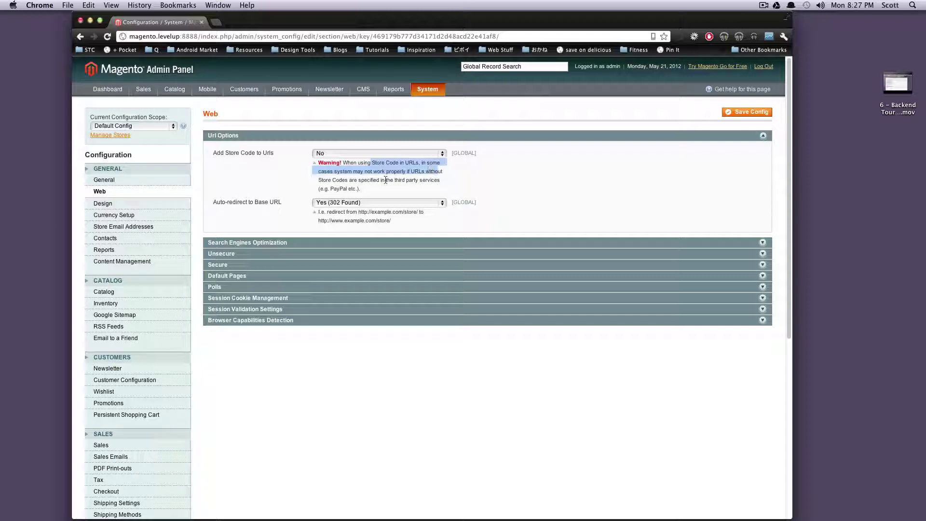
{"action": "left_click_drag", "start_coordinate": [347, 172], "coordinate": [401, 176]}
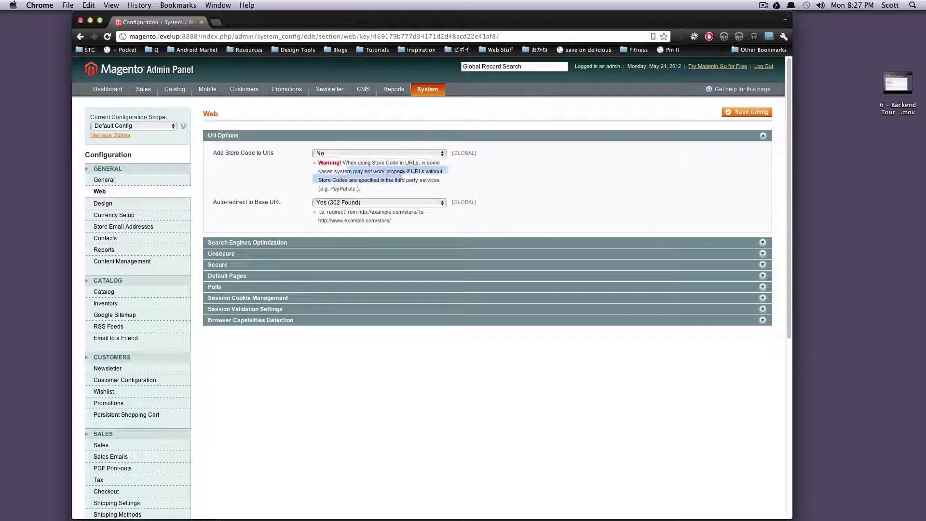
{"action": "left_click", "coordinate": [401, 176]}
{"action": "left_click_drag", "start_coordinate": [319, 171], "coordinate": [440, 180]}
{"action": "left_click", "coordinate": [338, 173]}
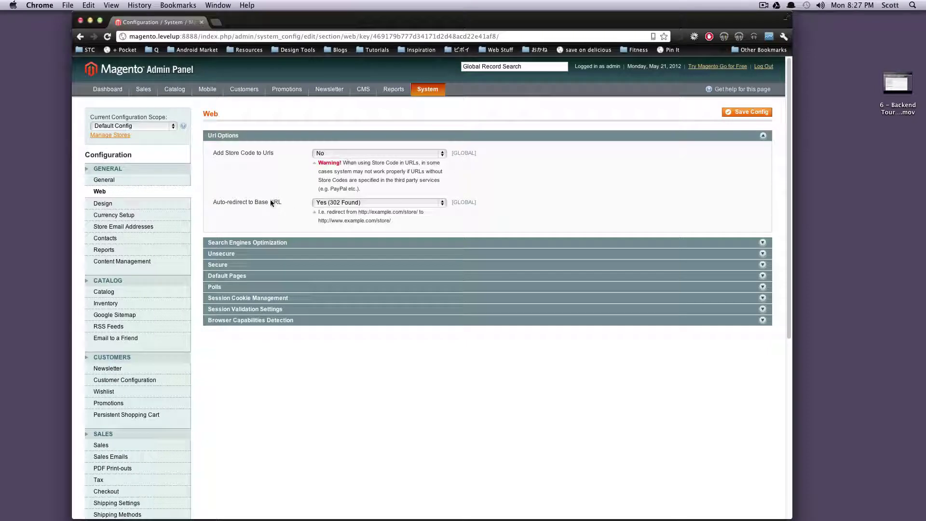
Step: Keep Auto-redirect to Base URL at Yes (302 Found)
{"action": "left_click_drag", "start_coordinate": [270, 202], "coordinate": [213, 197]}
{"action": "left_click_drag", "start_coordinate": [348, 214], "coordinate": [271, 203]}
{"action": "left_click", "coordinate": [340, 209]}
{"action": "left_click", "coordinate": [343, 203]}
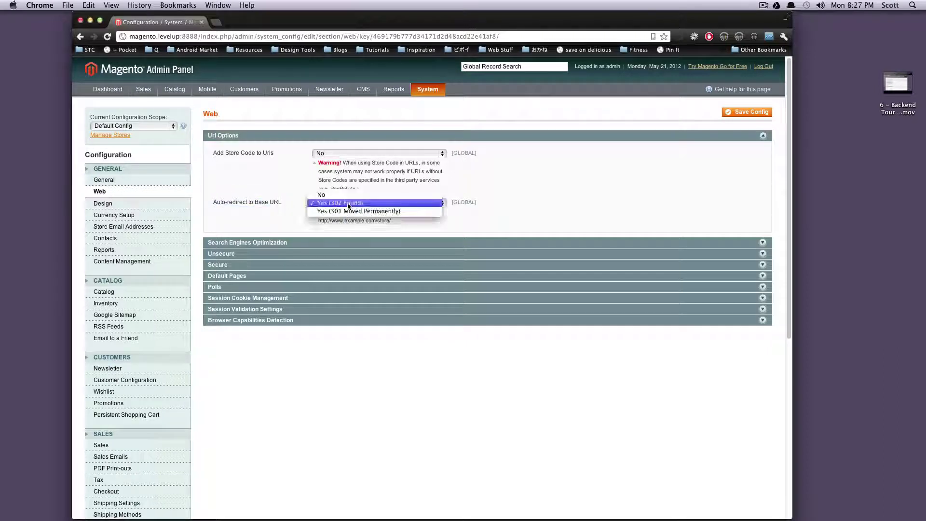
{"action": "left_click", "coordinate": [384, 205]}
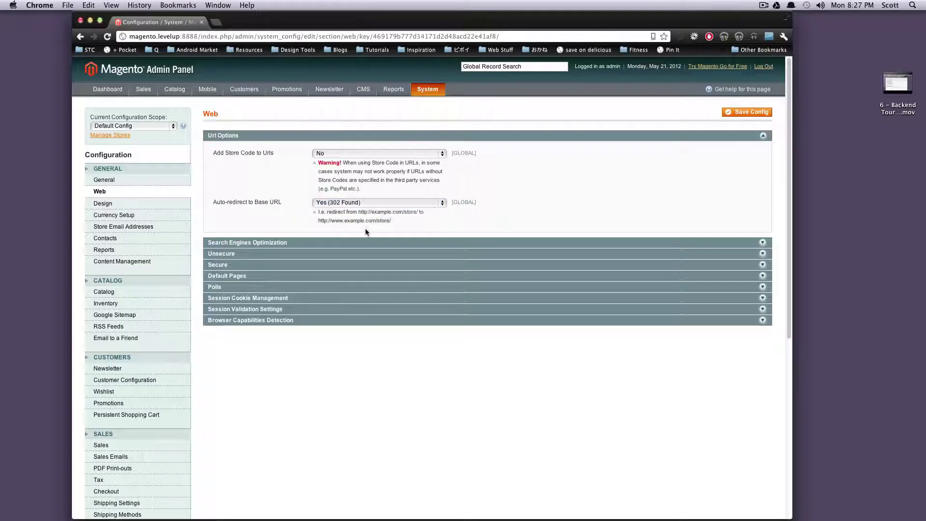
Step: Expand Search Engines Optimization and leave Use Web Server Rewrites at No
{"action": "left_click", "coordinate": [317, 242]}
{"action": "scroll", "coordinate": [360, 265], "scroll_direction": "down", "scroll_amount": 3}
{"action": "scroll", "coordinate": [360, 265], "scroll_direction": "down", "scroll_amount": 2}
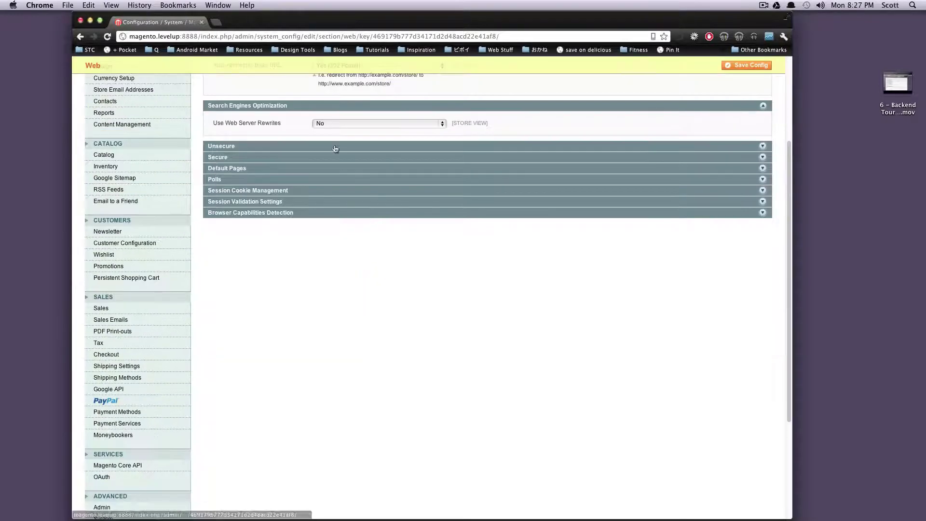
{"action": "scroll", "coordinate": [335, 151], "scroll_direction": "up", "scroll_amount": 1}
{"action": "left_click", "coordinate": [321, 139]}
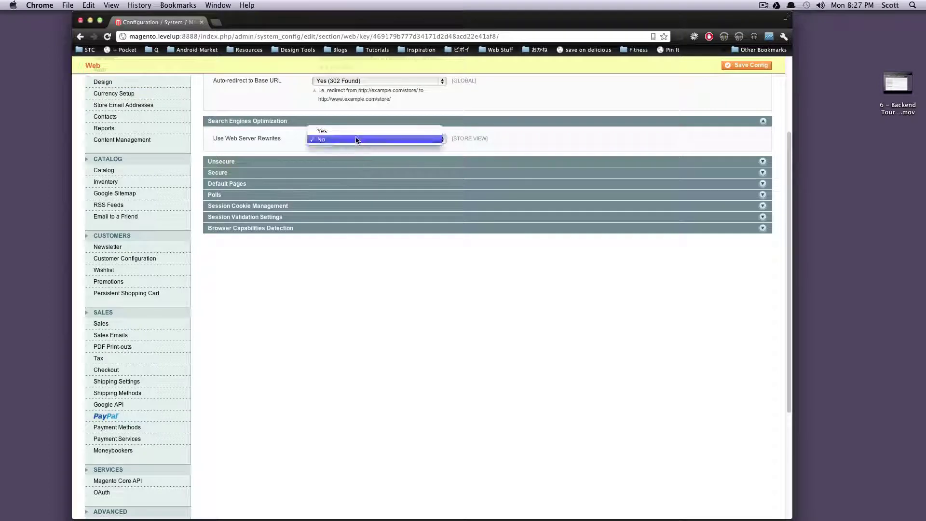
{"action": "left_click", "coordinate": [356, 141]}
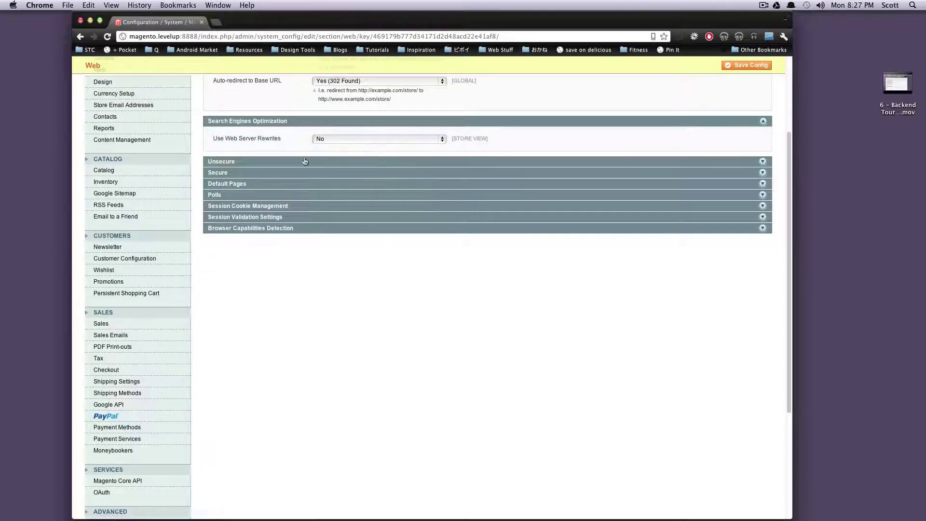
Step: Review the Unsecure base, link, skin, media and JavaScript URLs, then collapse Unsecure
{"action": "left_click", "coordinate": [243, 161]}
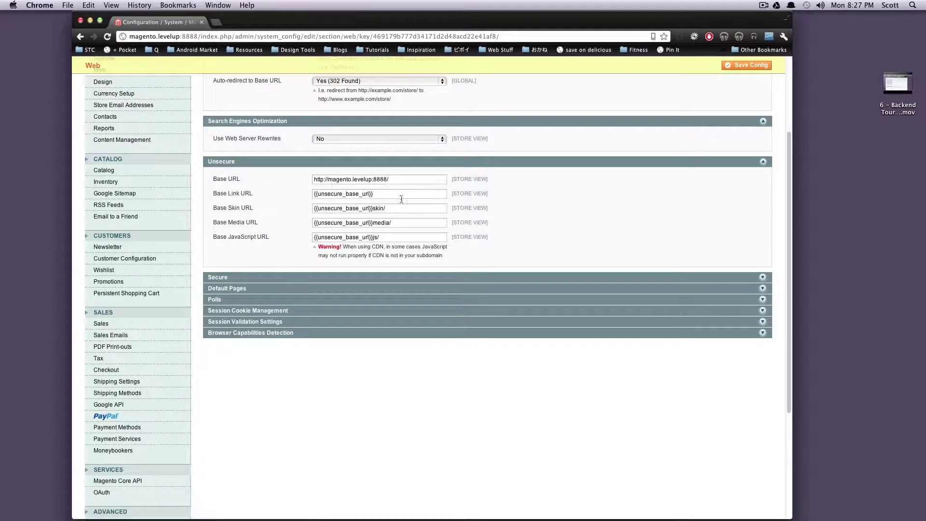
{"action": "left_click_drag", "start_coordinate": [404, 180], "coordinate": [287, 181]}
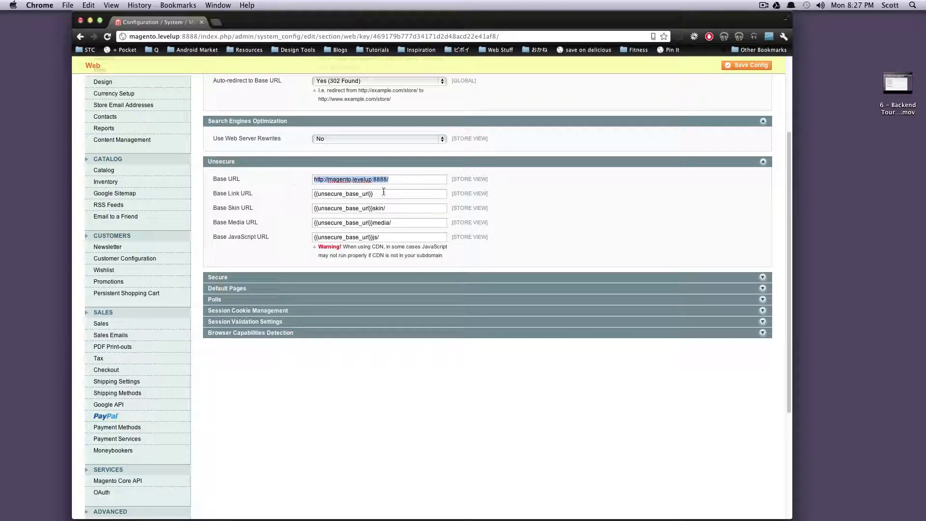
{"action": "left_click_drag", "start_coordinate": [384, 194], "coordinate": [224, 193]}
{"action": "left_click_drag", "start_coordinate": [398, 209], "coordinate": [270, 208]}
{"action": "left_click_drag", "start_coordinate": [420, 222], "coordinate": [330, 208]}
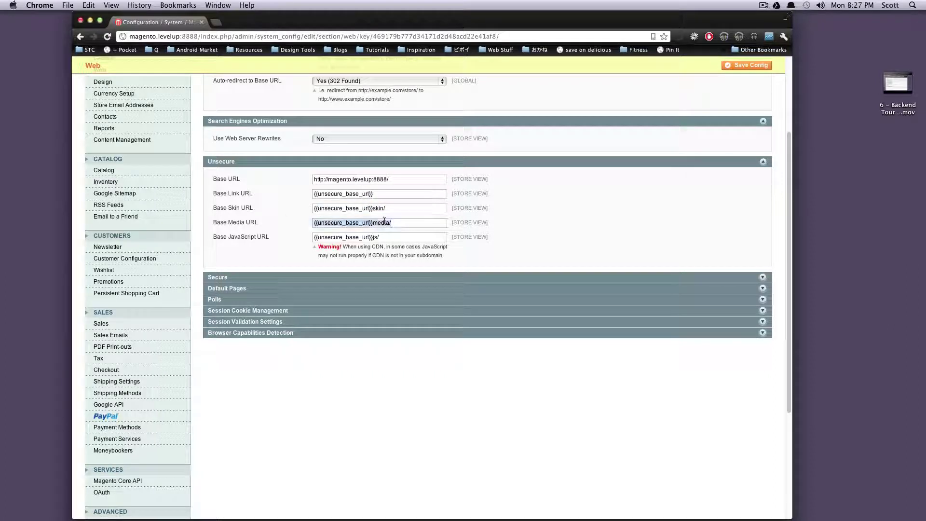
{"action": "left_click_drag", "start_coordinate": [392, 237], "coordinate": [290, 236]}
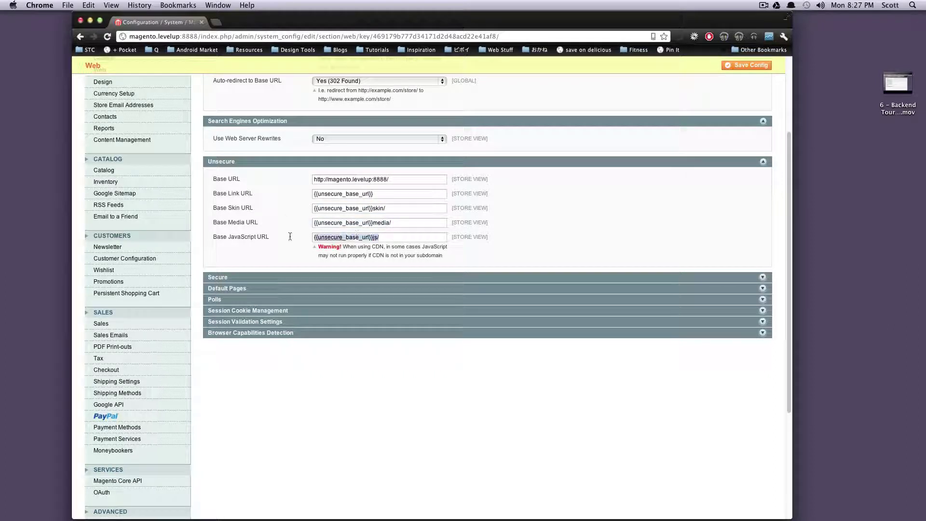
{"action": "double_click", "coordinate": [380, 222]}
{"action": "double_click", "coordinate": [379, 209]}
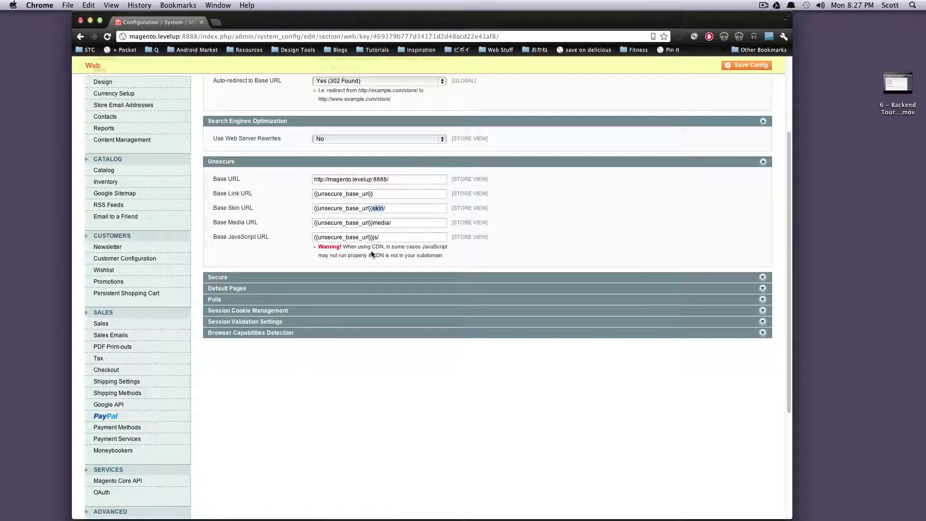
{"action": "left_click_drag", "start_coordinate": [372, 247], "coordinate": [391, 257]}
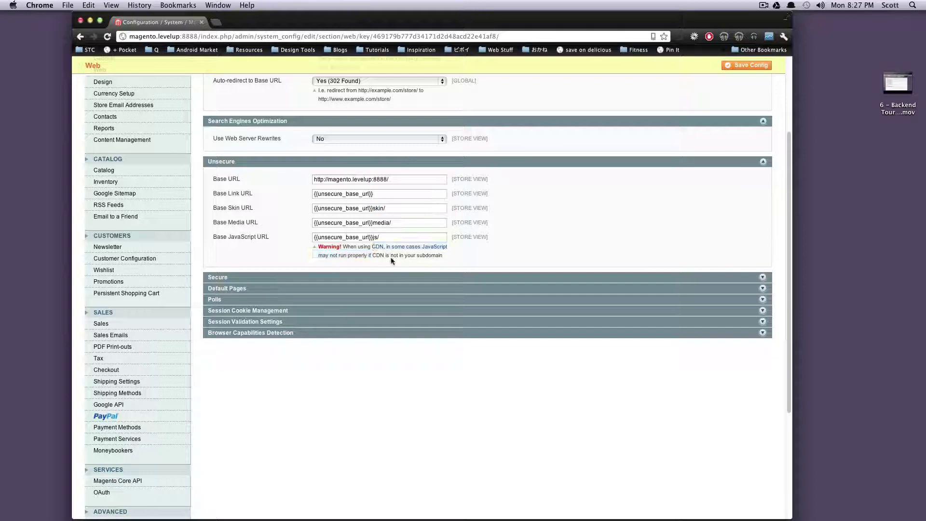
{"action": "left_click", "coordinate": [406, 164]}
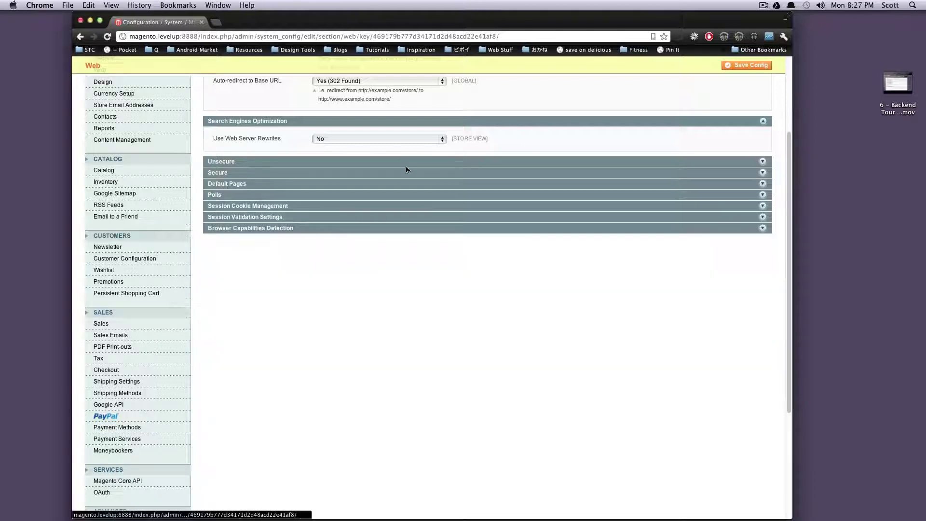
Step: Review and collapse the Secure URL settings, then expand Polls and Default Pages
{"action": "left_click", "coordinate": [363, 173]}
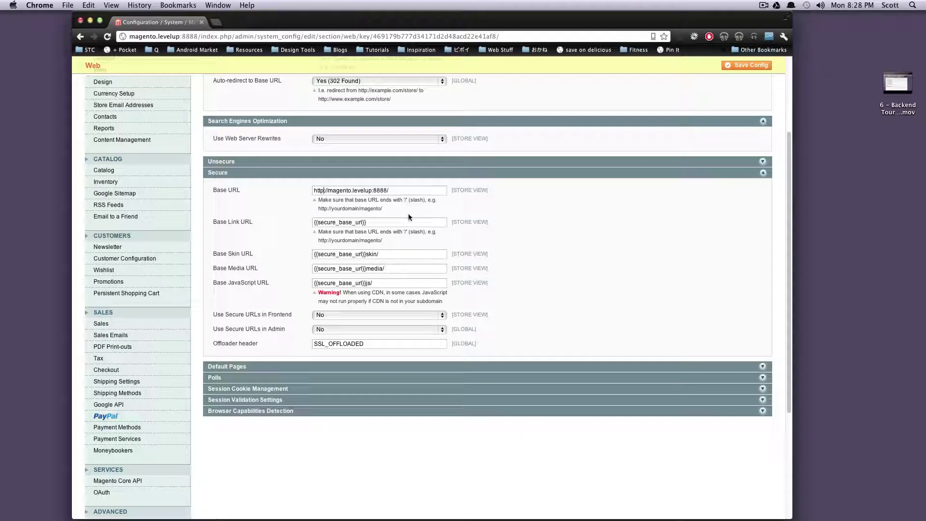
{"action": "left_click", "coordinate": [372, 175]}
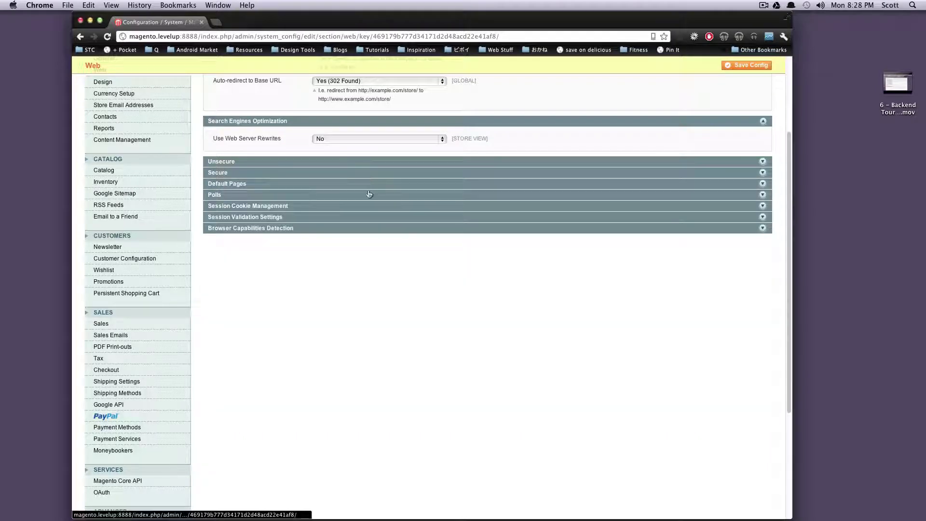
{"action": "left_click", "coordinate": [369, 194]}
{"action": "left_click", "coordinate": [362, 188]}
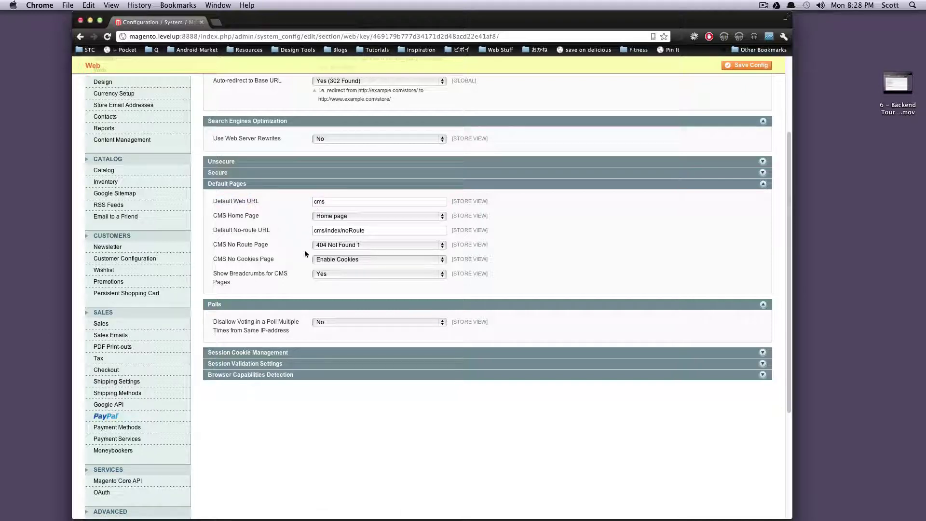
Step: Expand Session Cookie Management, Session Validation and Browser Capabilities Detection, then go to Design
{"action": "scroll", "coordinate": [315, 311], "scroll_direction": "down", "scroll_amount": 3}
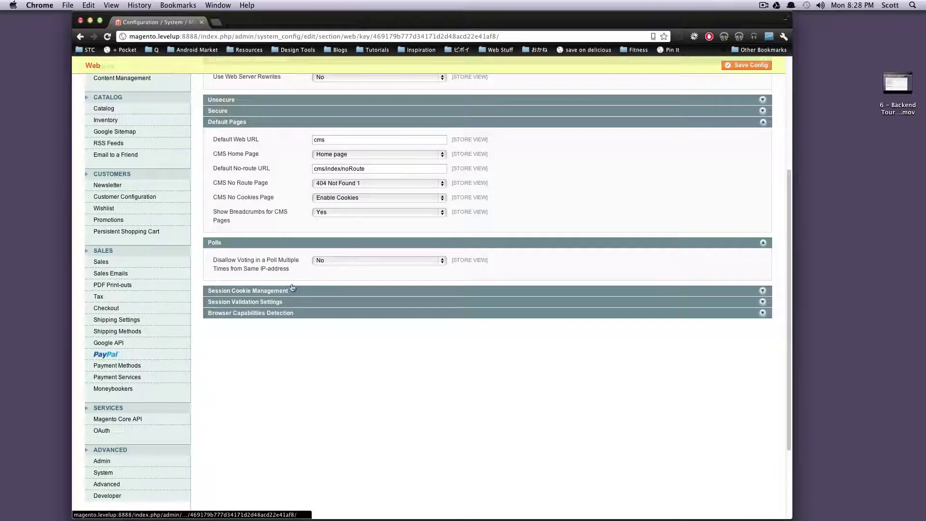
{"action": "left_click_drag", "start_coordinate": [266, 261], "coordinate": [222, 261]}
{"action": "left_click", "coordinate": [223, 261]}
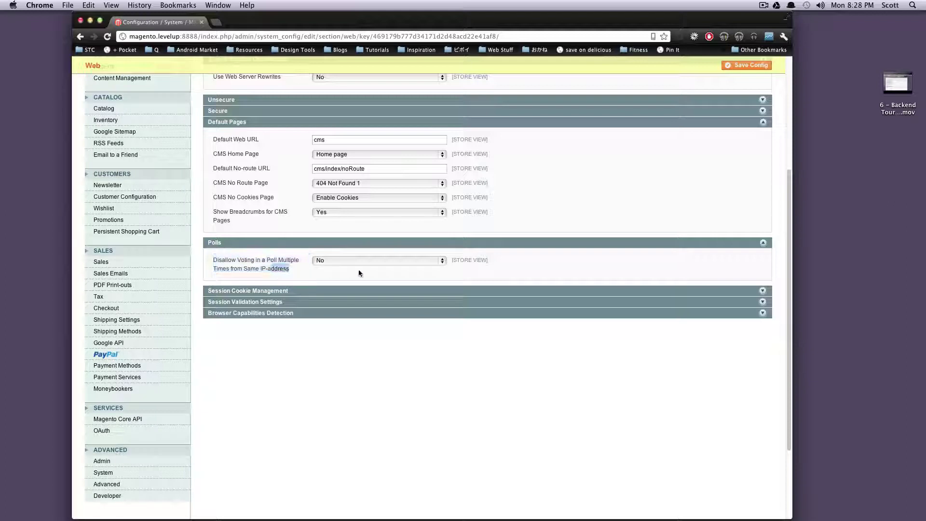
{"action": "left_click", "coordinate": [300, 292]}
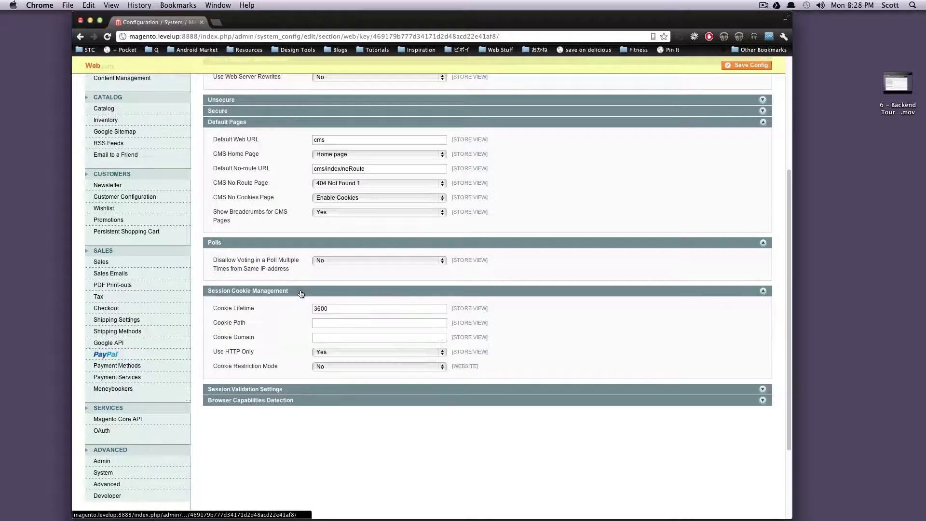
{"action": "left_click", "coordinate": [330, 392]}
{"action": "scroll", "coordinate": [330, 399], "scroll_direction": "down", "scroll_amount": 3}
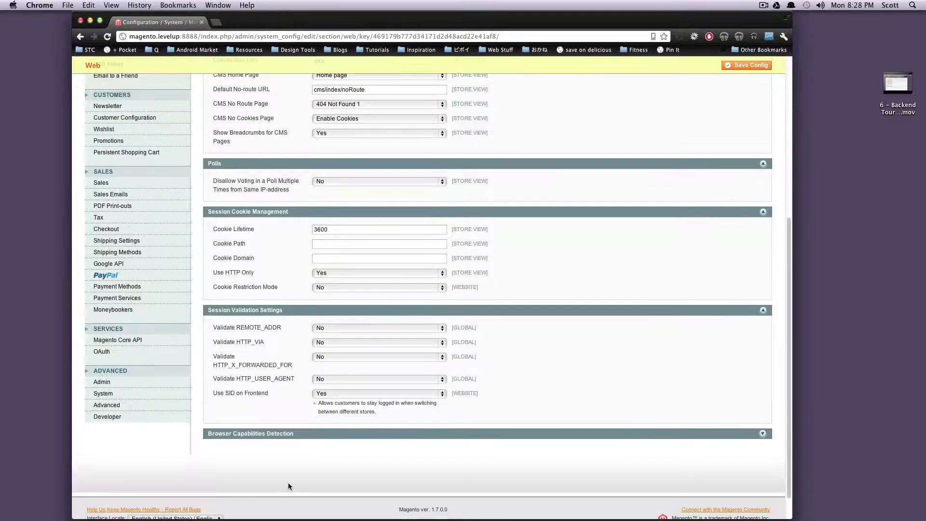
{"action": "left_click", "coordinate": [299, 434]}
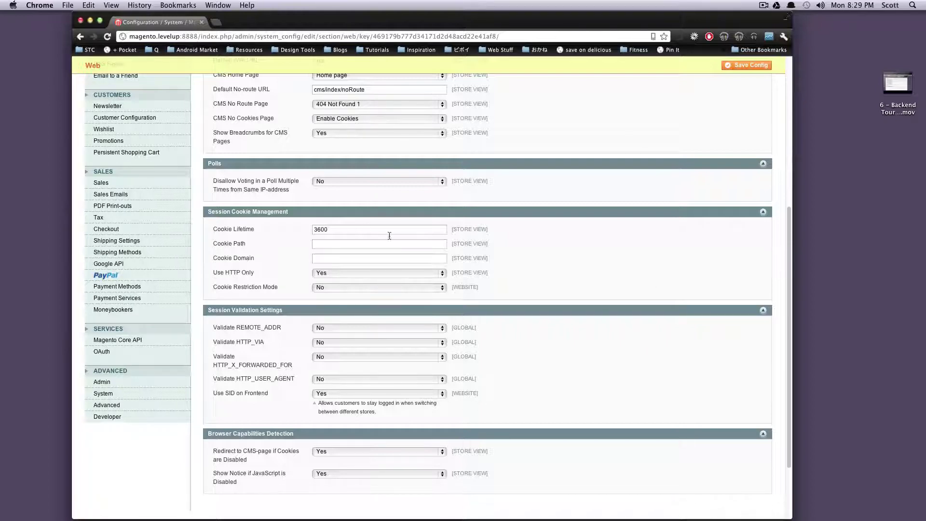
{"action": "scroll", "coordinate": [250, 300], "scroll_direction": "up", "scroll_amount": 5}
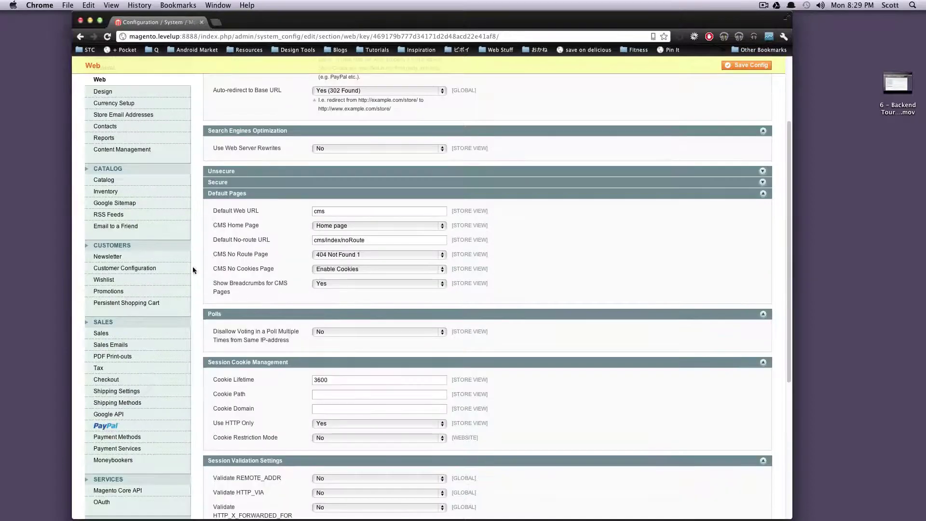
{"action": "left_click", "coordinate": [127, 91]}
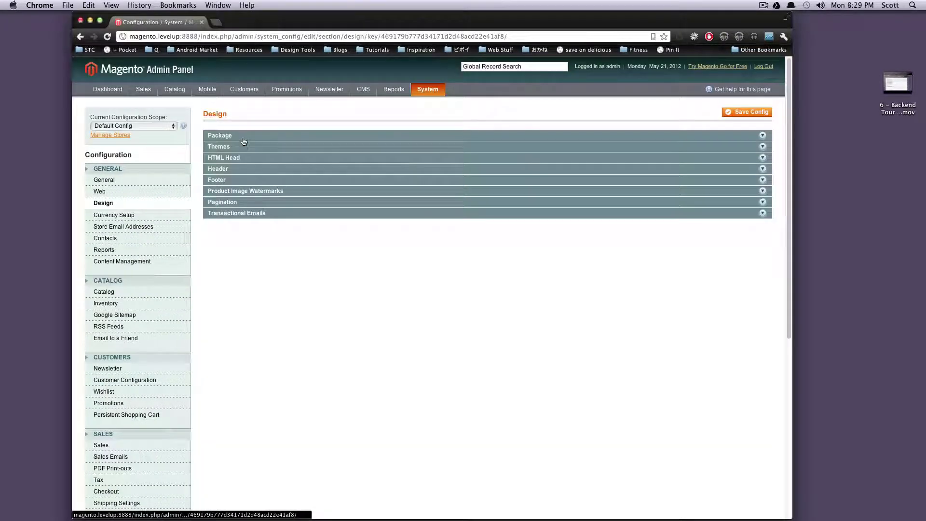
Step: Check the Package and Themes Layout and Templates fields, then expand HTML Head
{"action": "left_click", "coordinate": [244, 137]}
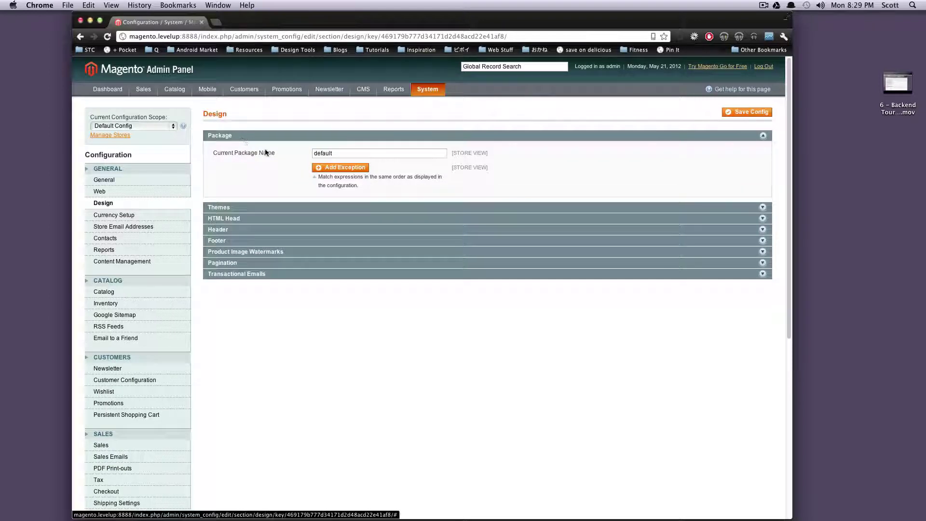
{"action": "left_click_drag", "start_coordinate": [275, 154], "coordinate": [224, 155]}
{"action": "left_click", "coordinate": [269, 208]}
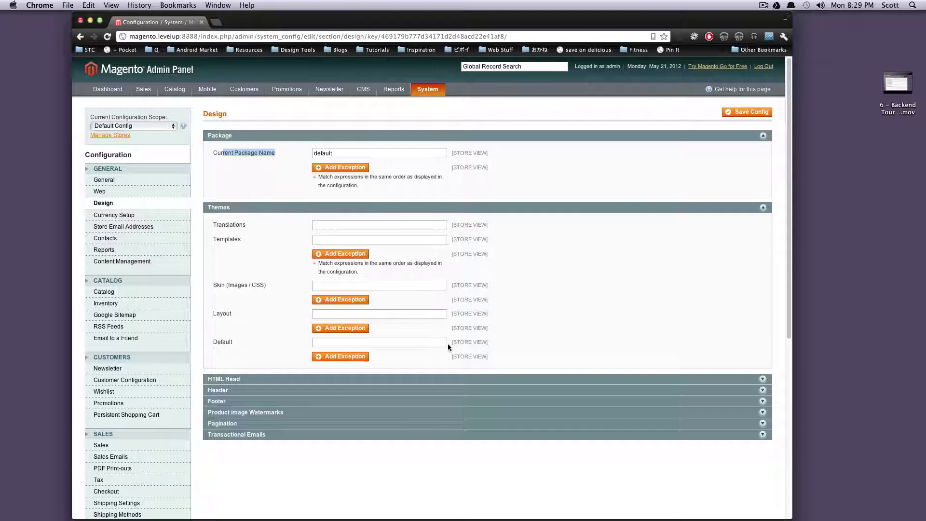
{"action": "left_click", "coordinate": [343, 313]}
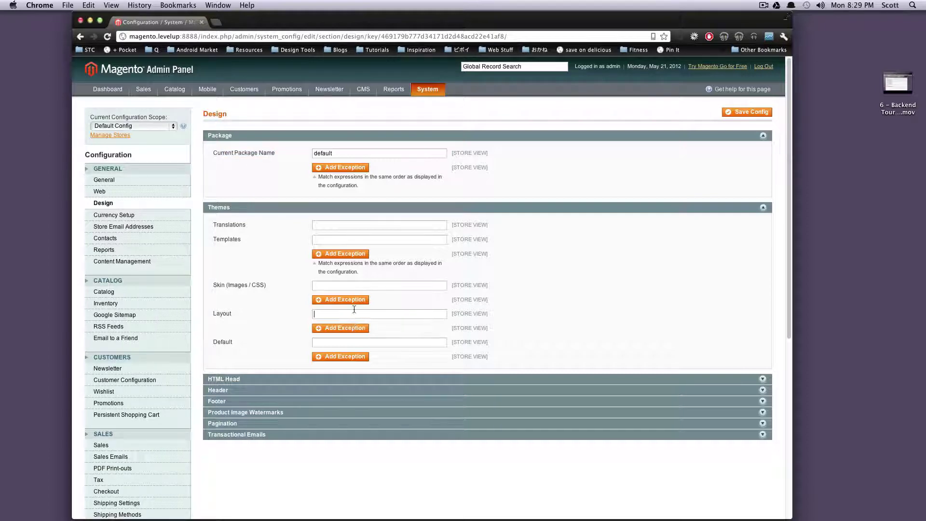
{"action": "left_click", "coordinate": [373, 241]}
{"action": "left_click", "coordinate": [358, 380]}
Step: Review the HTML Head favicon, default title, description and keywords, then collapse the group
{"action": "scroll", "coordinate": [674, 399], "scroll_direction": "down", "scroll_amount": 10}
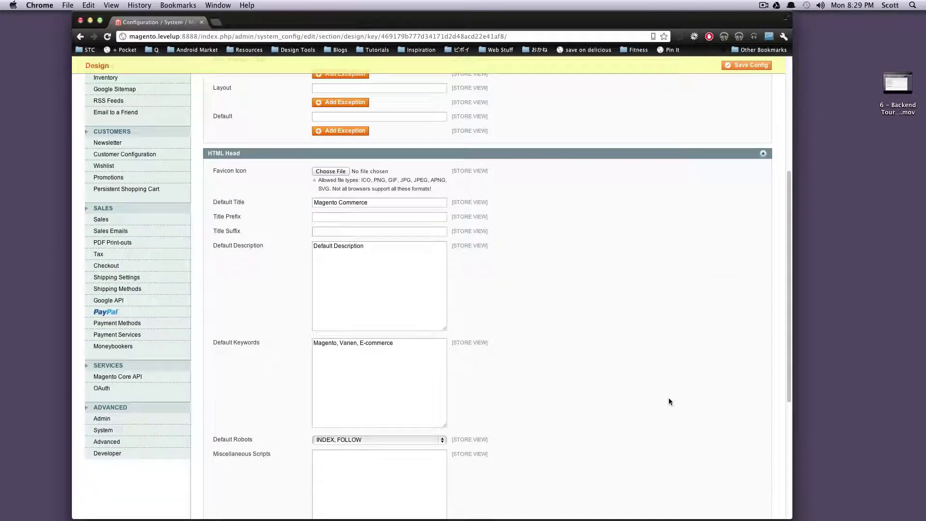
{"action": "left_click_drag", "start_coordinate": [256, 172], "coordinate": [213, 165]}
{"action": "left_click_drag", "start_coordinate": [385, 203], "coordinate": [309, 202]}
{"action": "scroll", "coordinate": [381, 271], "scroll_direction": "down", "scroll_amount": 1}
{"action": "left_click", "coordinate": [326, 270]}
{"action": "left_click_drag", "start_coordinate": [364, 376], "coordinate": [257, 334]}
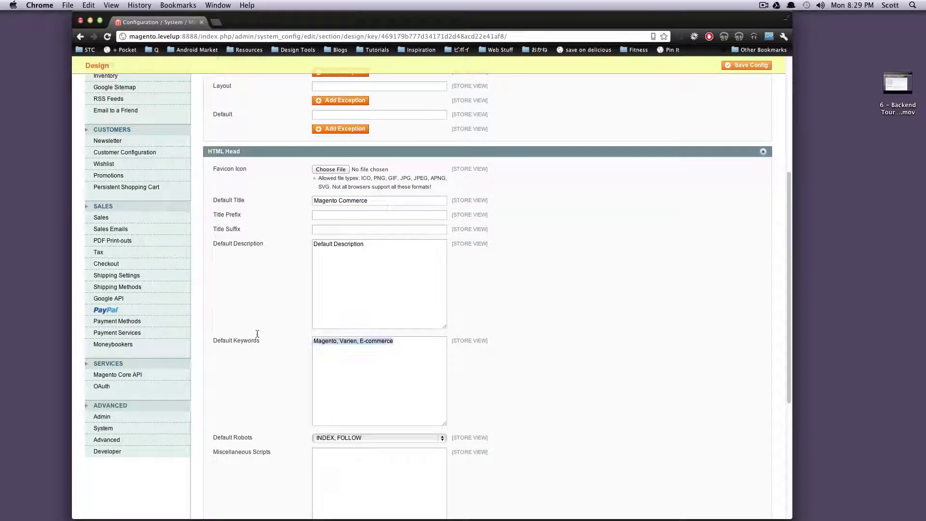
{"action": "scroll", "coordinate": [265, 331], "scroll_direction": "down", "scroll_amount": 5}
{"action": "scroll", "coordinate": [268, 331], "scroll_direction": "up", "scroll_amount": 4}
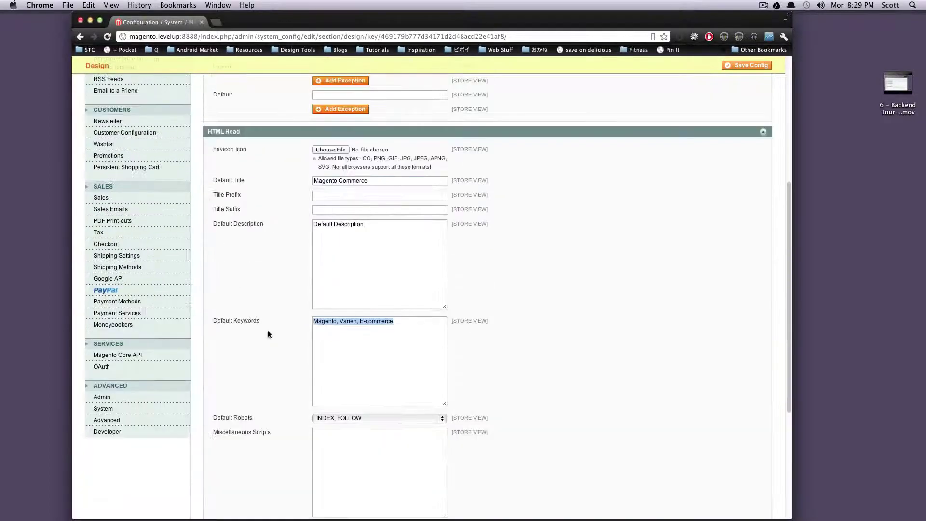
{"action": "left_click", "coordinate": [295, 132]}
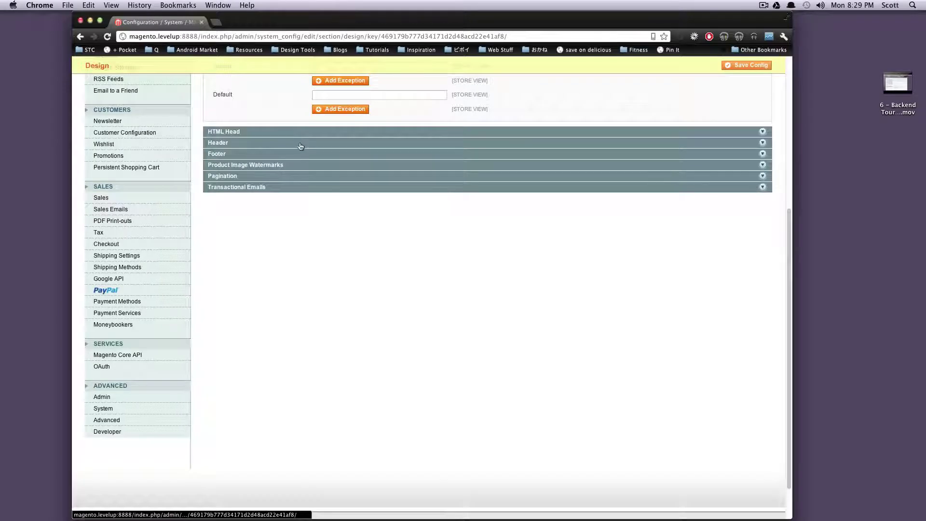
Step: Expand Header and replace the Welcome Text with 'Welcome to Test Store'
{"action": "left_click", "coordinate": [298, 145]}
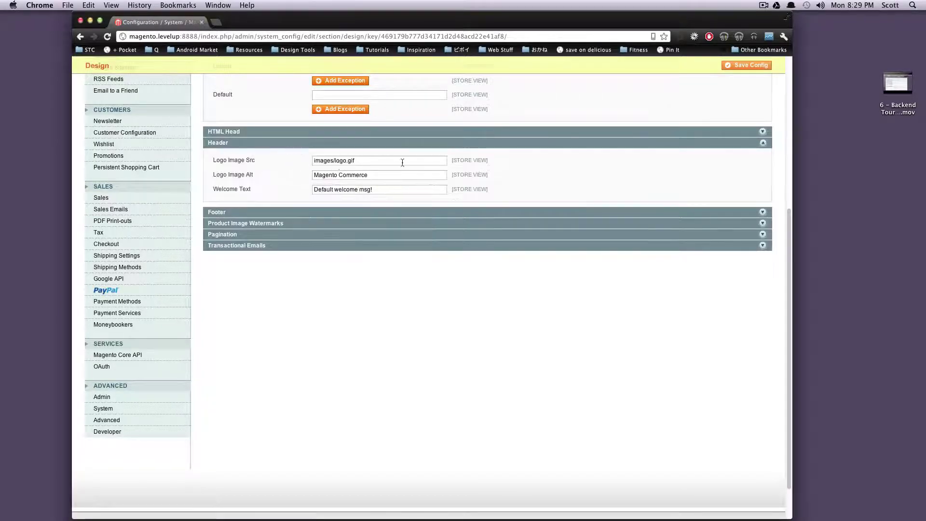
{"action": "triple_click", "coordinate": [328, 159]}
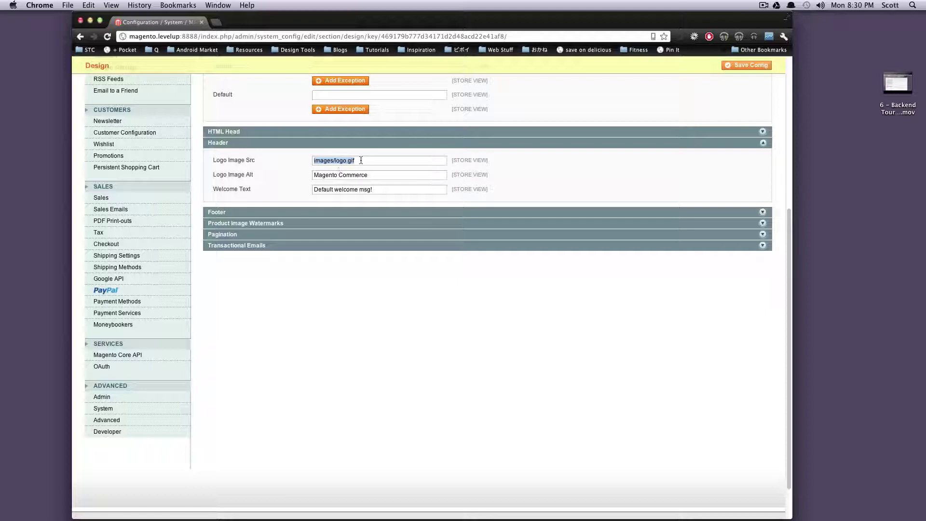
{"action": "left_click_drag", "start_coordinate": [359, 160], "coordinate": [343, 162]}
{"action": "key", "text": "shift+Left"}
{"action": "key", "text": "shift+Left"}
{"action": "left_click_drag", "start_coordinate": [395, 179], "coordinate": [286, 171]}
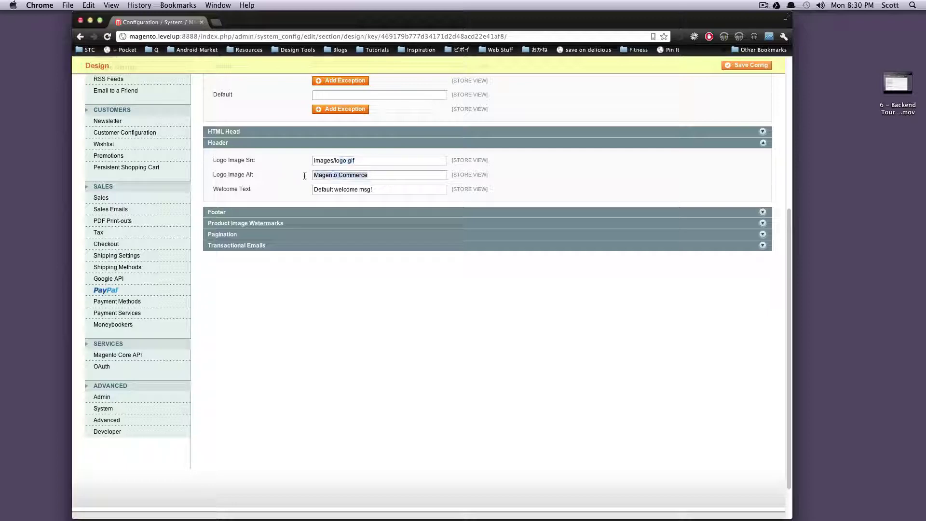
{"action": "left_click_drag", "start_coordinate": [381, 189], "coordinate": [315, 191]}
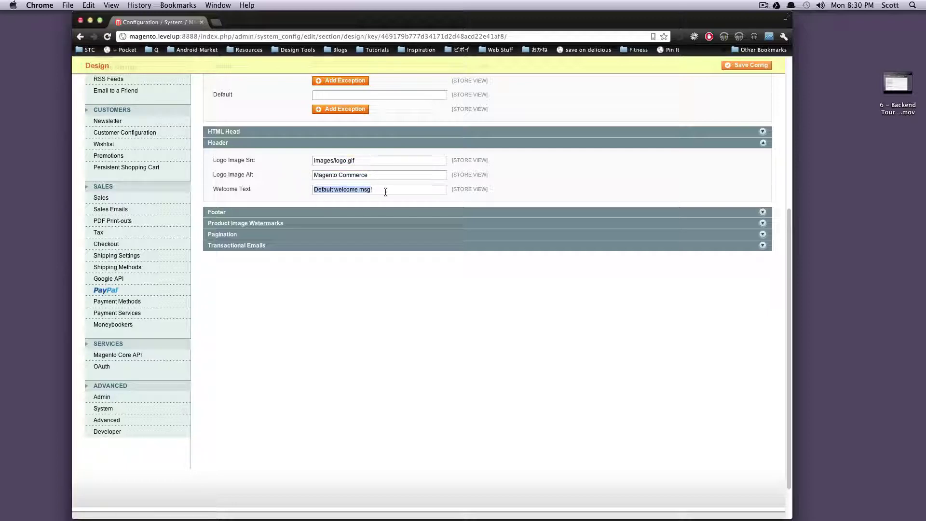
{"action": "left_click_drag", "start_coordinate": [389, 190], "coordinate": [279, 186]}
{"action": "type", "text": "Welcome to"}
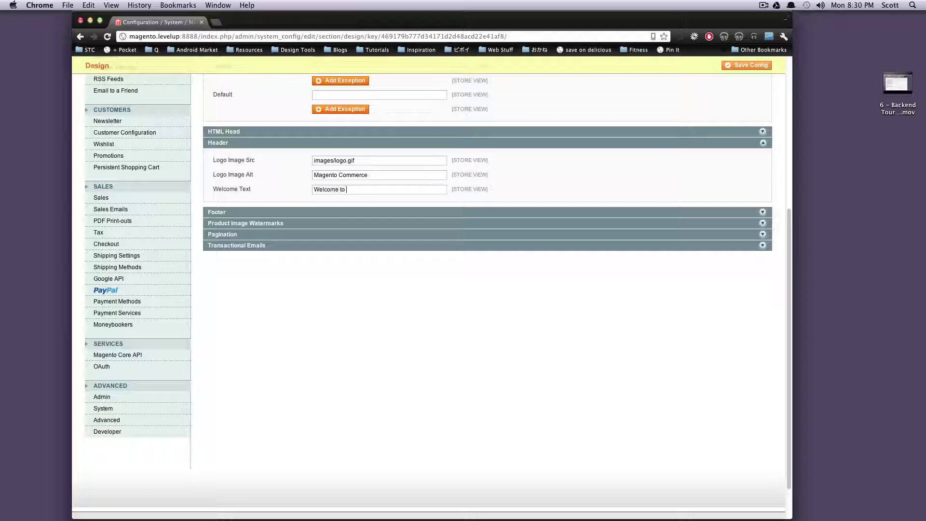
{"action": "type", "text": " Test Store"}
Step: Expand Footer and review the copyright notice and Miscellaneous HTML box
{"action": "left_click", "coordinate": [315, 214]}
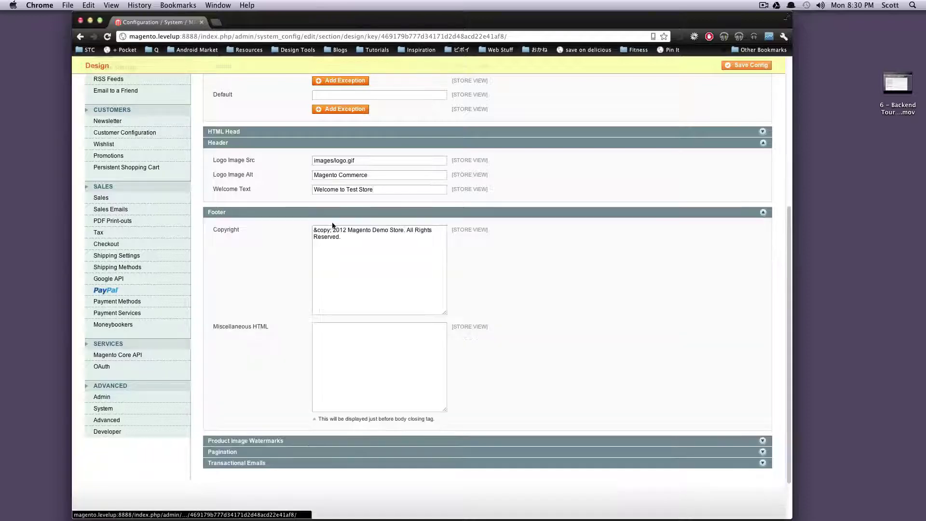
{"action": "left_click_drag", "start_coordinate": [376, 246], "coordinate": [281, 220]}
{"action": "left_click", "coordinate": [356, 264]}
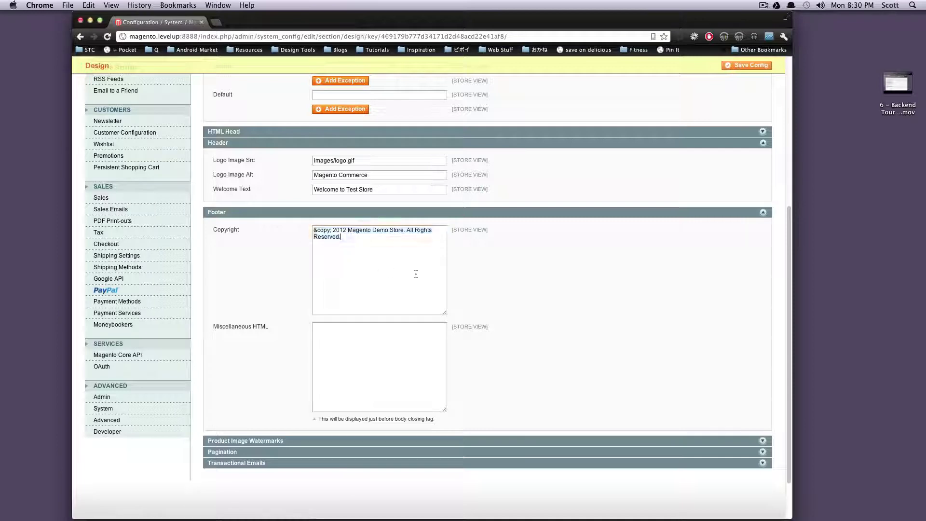
{"action": "key", "text": "super+a"}
{"action": "scroll", "coordinate": [405, 360], "scroll_direction": "down", "scroll_amount": 3}
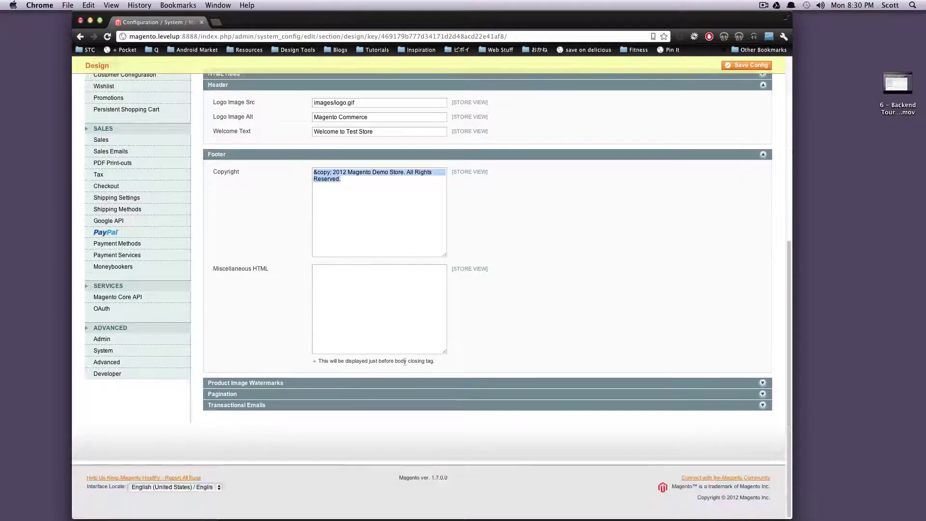
{"action": "left_click", "coordinate": [369, 302]}
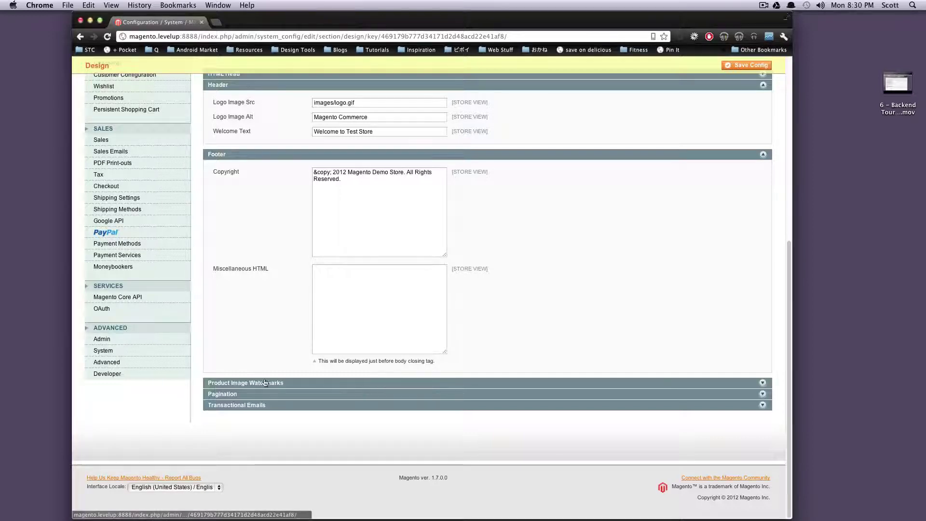
Step: Expand Product Image Watermarks, Pagination and Transactional Emails, then return to the top
{"action": "left_click", "coordinate": [362, 388]}
{"action": "scroll", "coordinate": [362, 386], "scroll_direction": "down", "scroll_amount": 3}
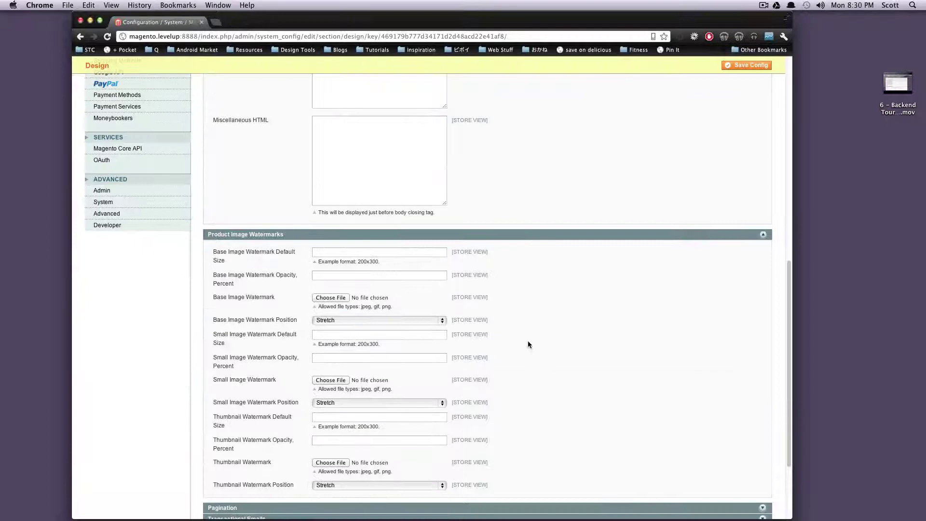
{"action": "scroll", "coordinate": [511, 357], "scroll_direction": "down", "scroll_amount": 3}
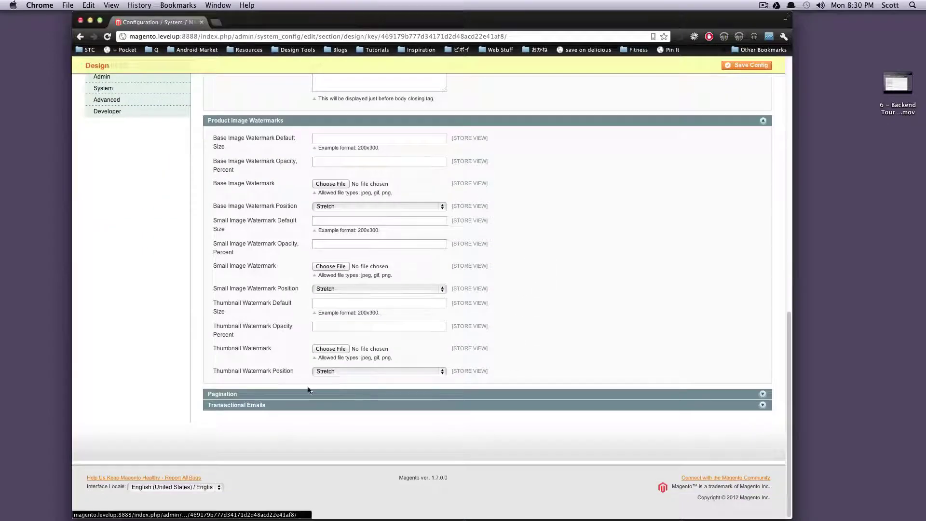
{"action": "left_click", "coordinate": [309, 394]}
{"action": "scroll", "coordinate": [320, 388], "scroll_direction": "down", "scroll_amount": 2}
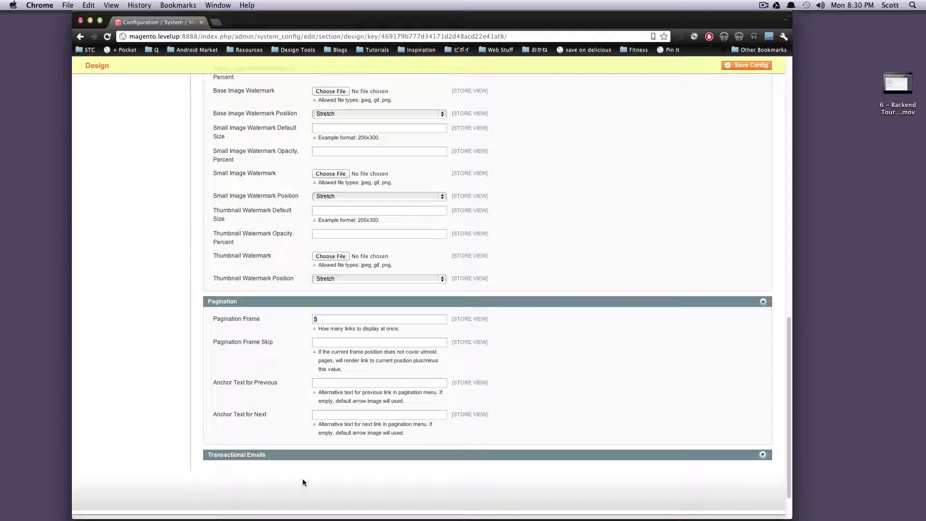
{"action": "left_click", "coordinate": [327, 455]}
{"action": "scroll", "coordinate": [369, 419], "scroll_direction": "down", "scroll_amount": 2}
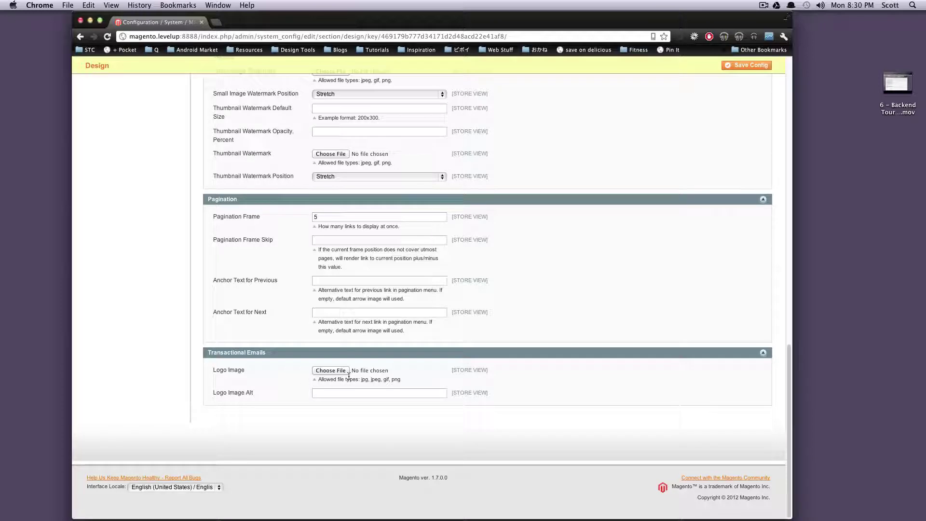
{"action": "left_click_drag", "start_coordinate": [390, 381], "coordinate": [362, 381]}
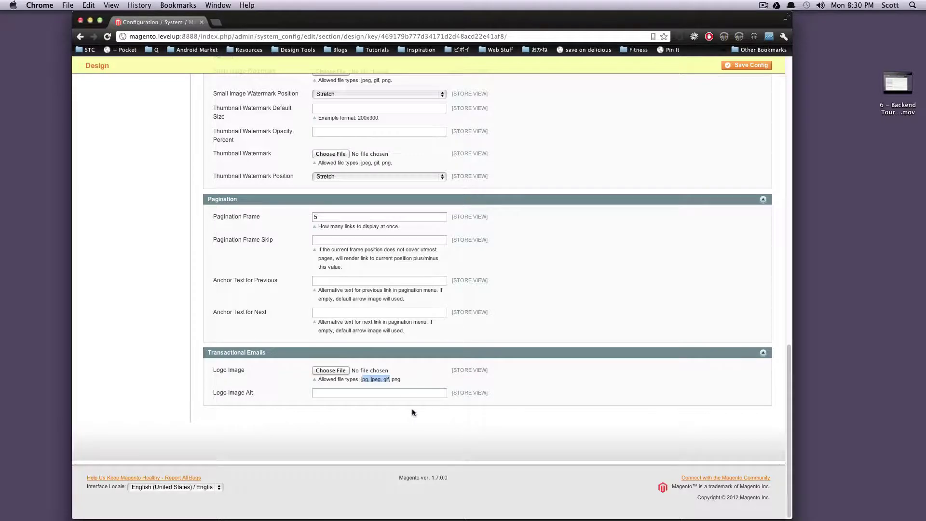
{"action": "scroll", "coordinate": [411, 411], "scroll_direction": "up", "scroll_amount": 15}
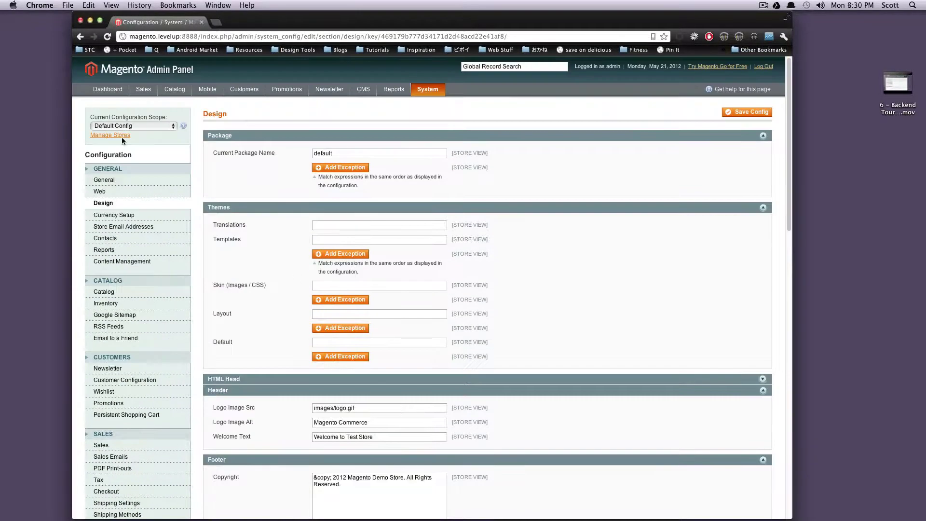
Step: Expand Currency Options, Webservicex and Scheduled Import Settings, then go to Store Email Addresses
{"action": "left_click", "coordinate": [121, 210]}
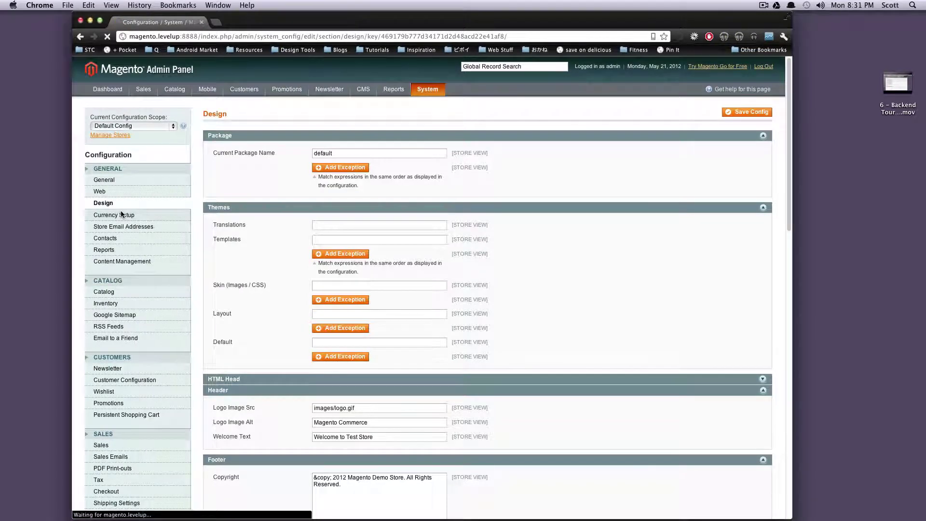
{"action": "left_click", "coordinate": [256, 137]}
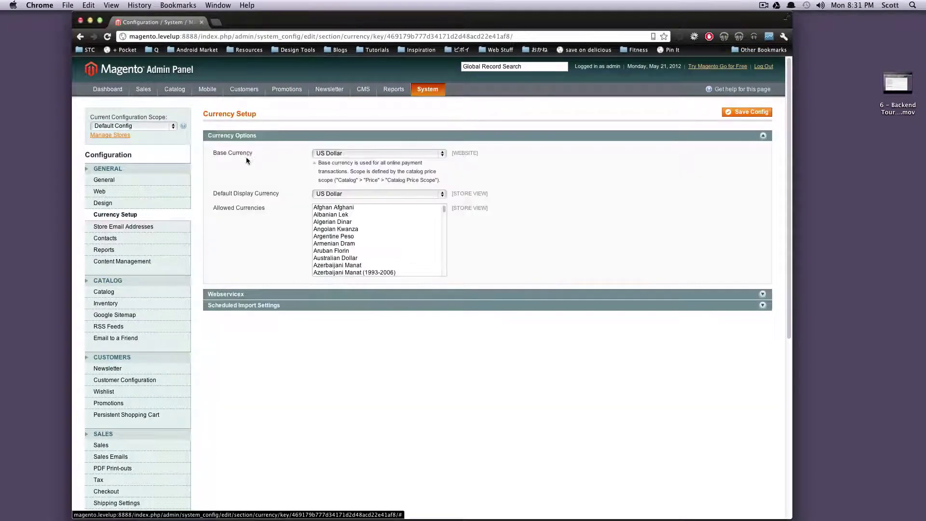
{"action": "left_click", "coordinate": [222, 298]}
{"action": "left_click", "coordinate": [225, 335]}
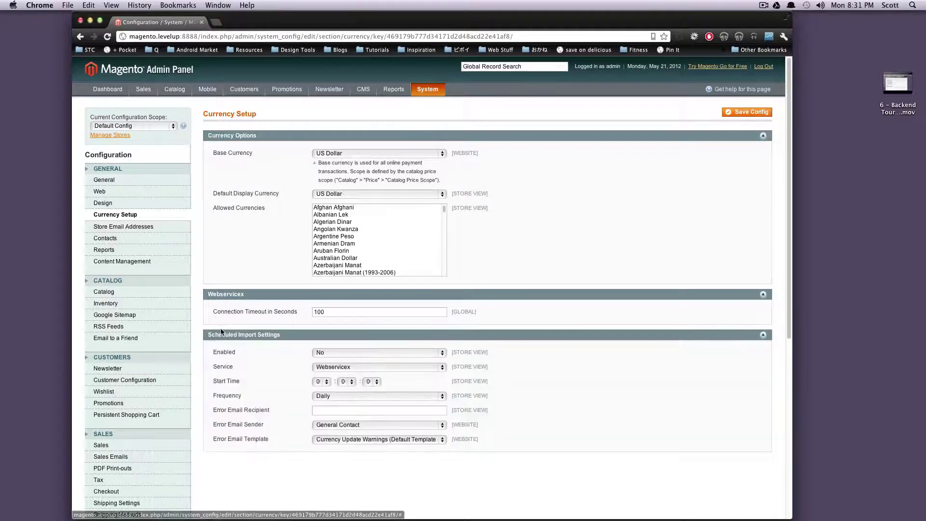
{"action": "left_click", "coordinate": [119, 227]}
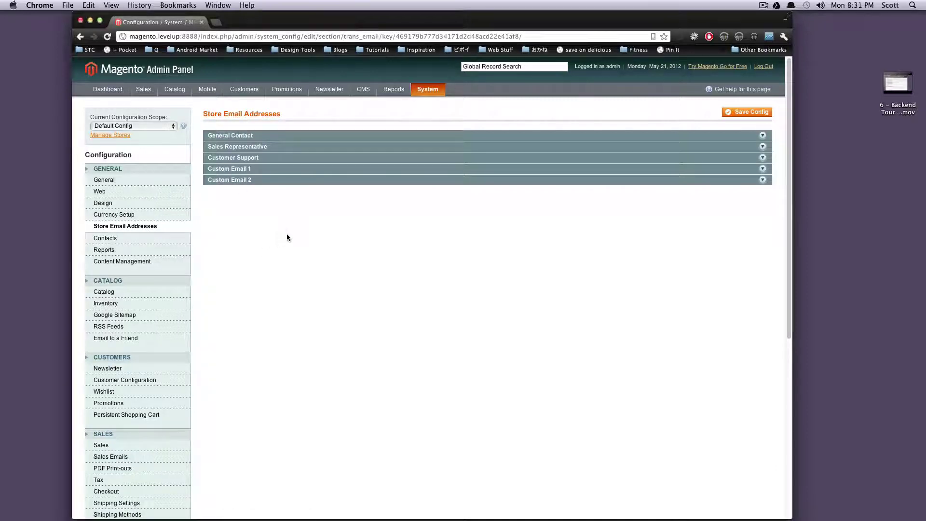
Step: Expand General Contact and highlight its sender name and sender e-mail
{"action": "left_click", "coordinate": [247, 137]}
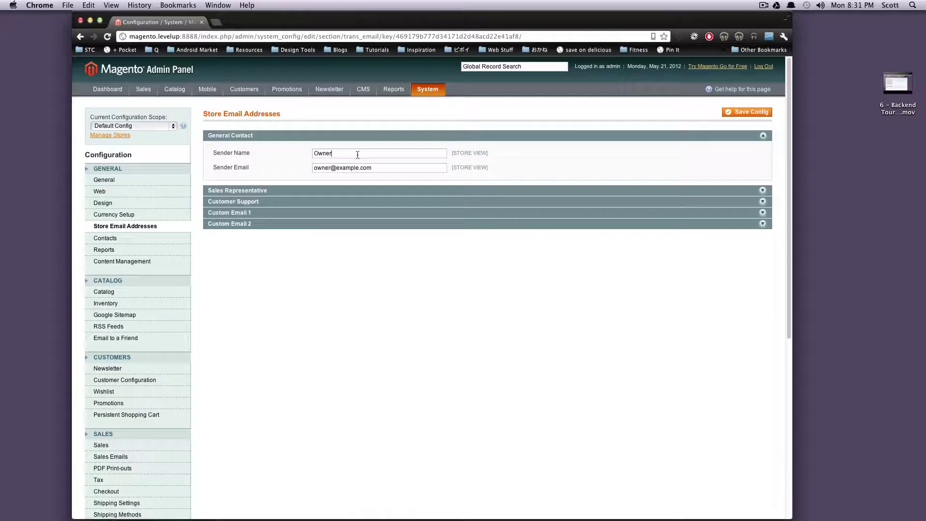
{"action": "left_click_drag", "start_coordinate": [358, 154], "coordinate": [262, 155]}
{"action": "left_click_drag", "start_coordinate": [378, 168], "coordinate": [295, 169]}
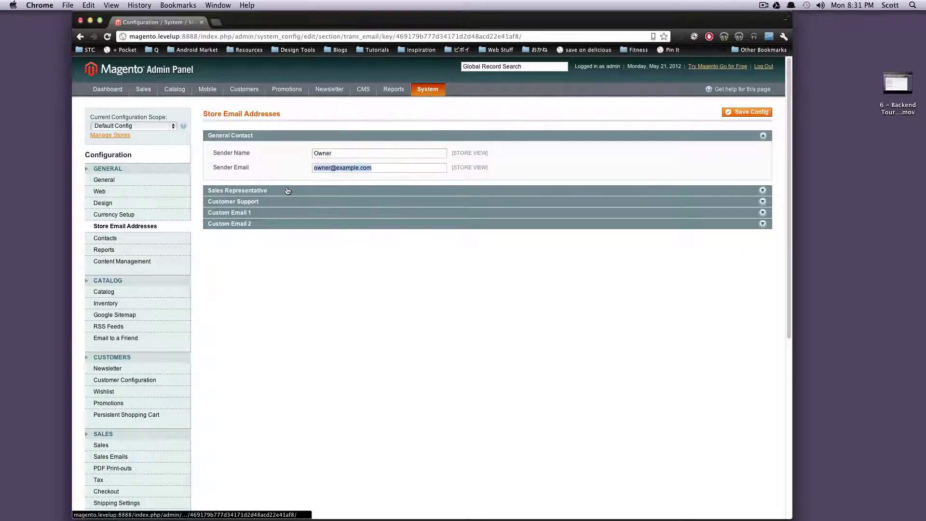
Step: Expand Sales Representative, Customer Support, Custom Email 1 and Custom Email 2, then go to Contacts
{"action": "left_click", "coordinate": [288, 191]}
{"action": "left_click", "coordinate": [316, 247]}
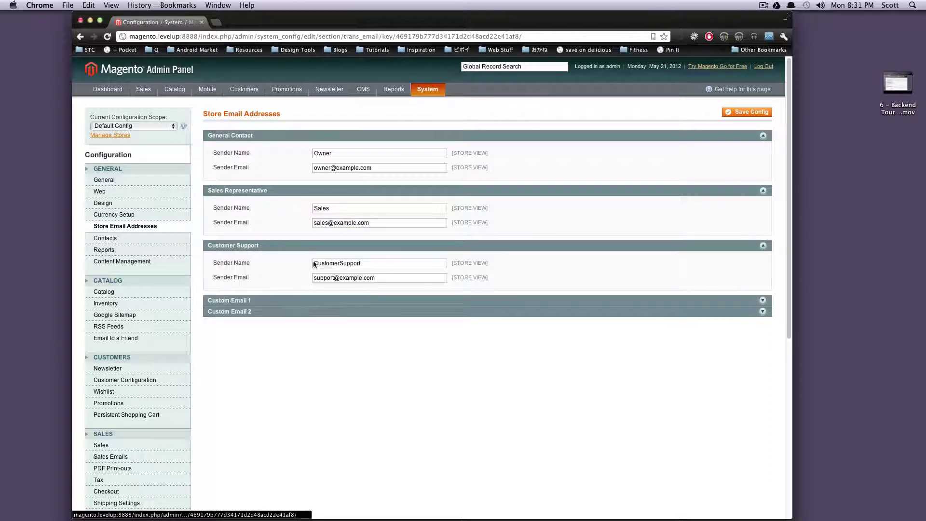
{"action": "left_click", "coordinate": [309, 302]}
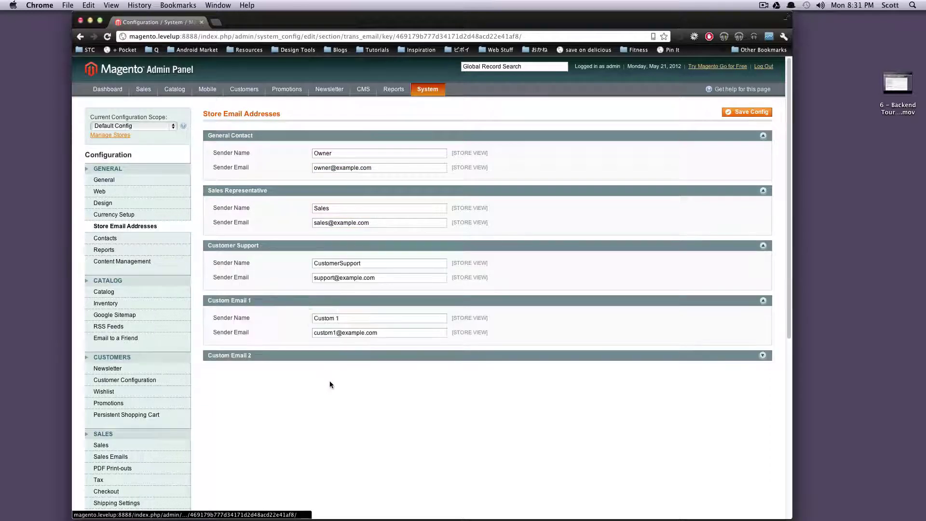
{"action": "left_click", "coordinate": [332, 356]}
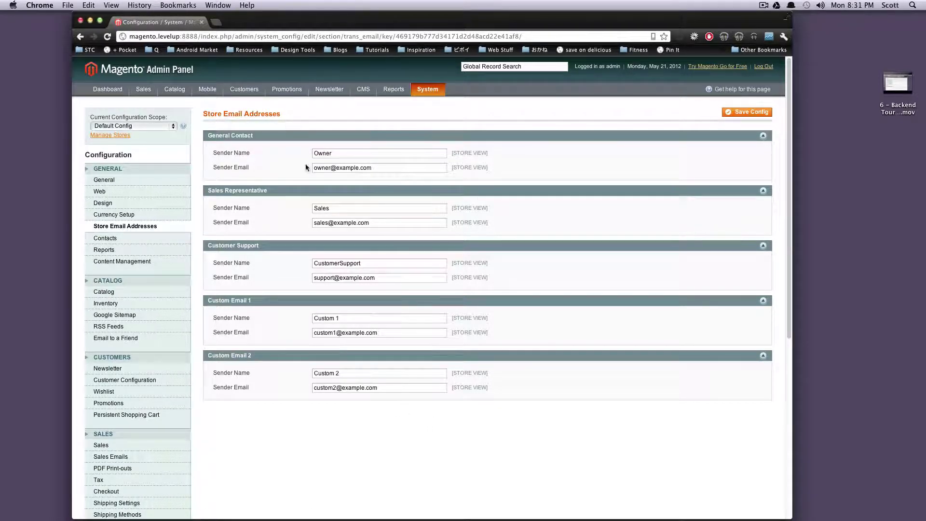
{"action": "left_click", "coordinate": [102, 239]}
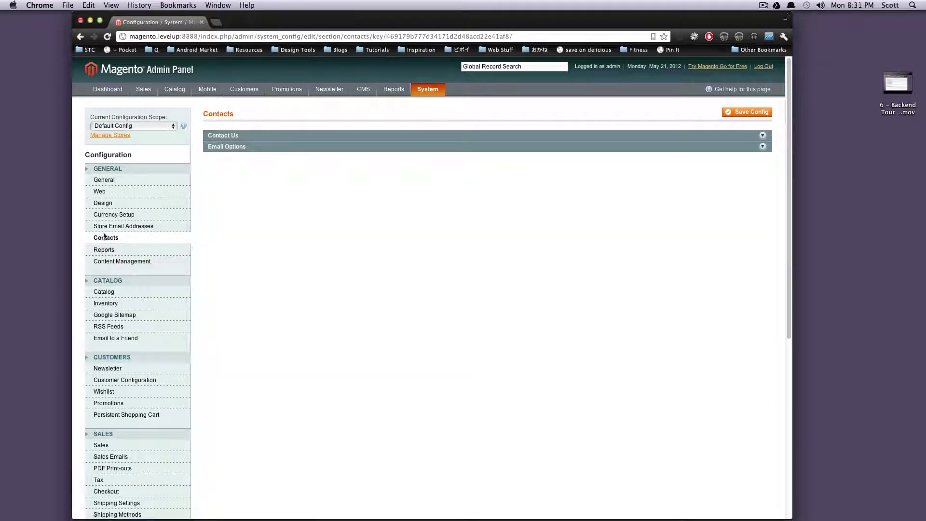
Step: Expand Contact Us and Email Options, checking the sender stays Custom Email 2
{"action": "left_click", "coordinate": [233, 135]}
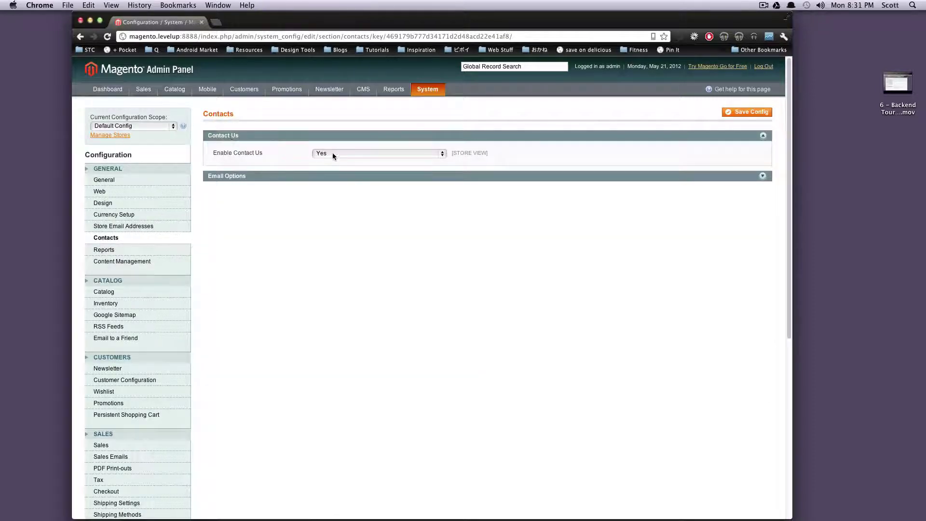
{"action": "left_click", "coordinate": [319, 176]}
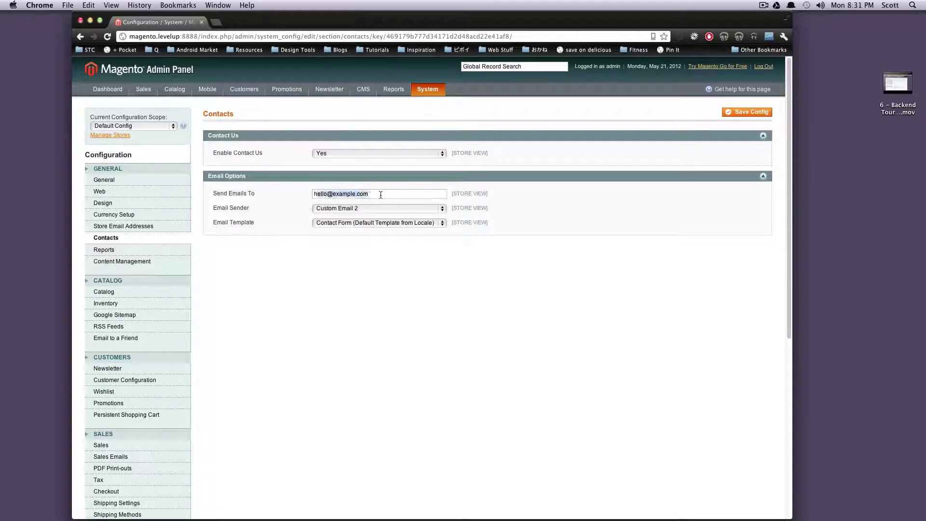
{"action": "left_click", "coordinate": [386, 208]}
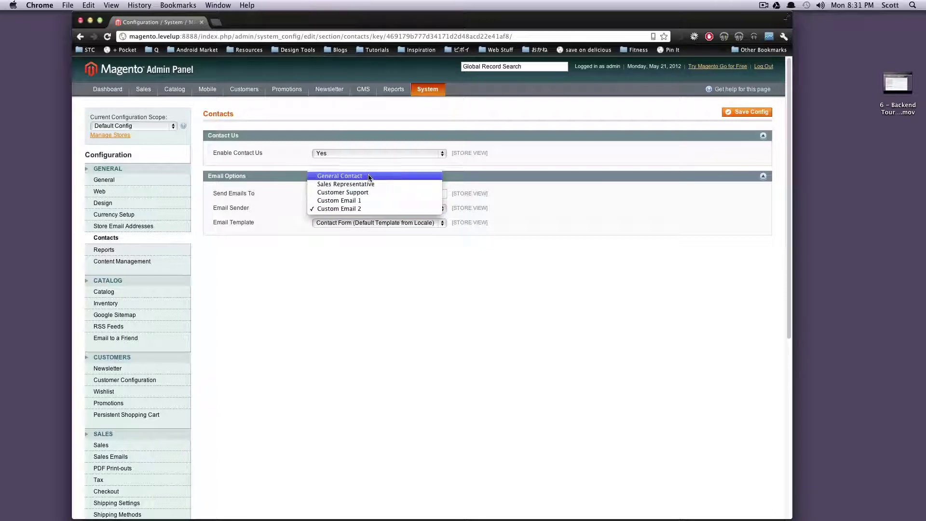
{"action": "left_click", "coordinate": [363, 212]}
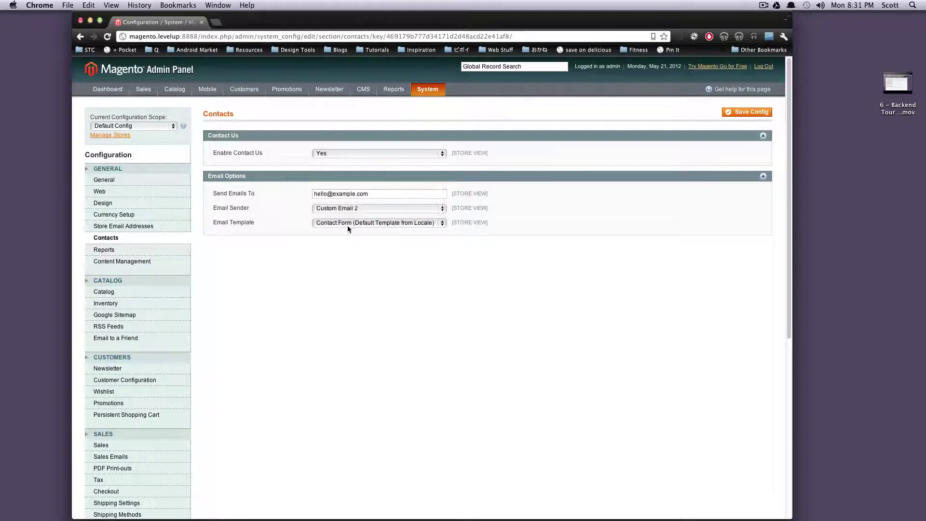
Step: Inspect the contact Email Template choices, leaving the default template unchanged
{"action": "left_click", "coordinate": [347, 223]}
{"action": "left_click", "coordinate": [338, 223]}
{"action": "left_click", "coordinate": [338, 223]}
{"action": "left_click", "coordinate": [346, 223]}
{"action": "mouse_move", "coordinate": [433, 91]}
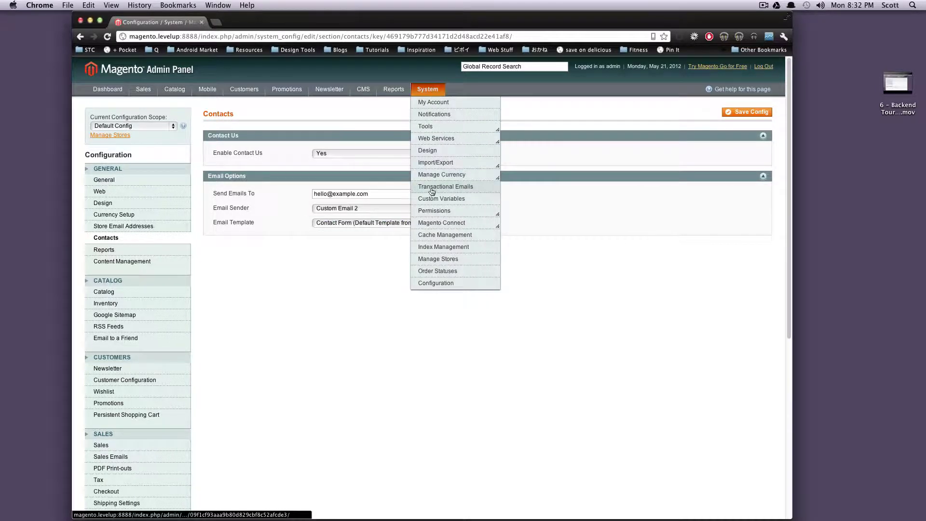
{"action": "left_click", "coordinate": [363, 224]}
{"action": "left_click", "coordinate": [363, 224]}
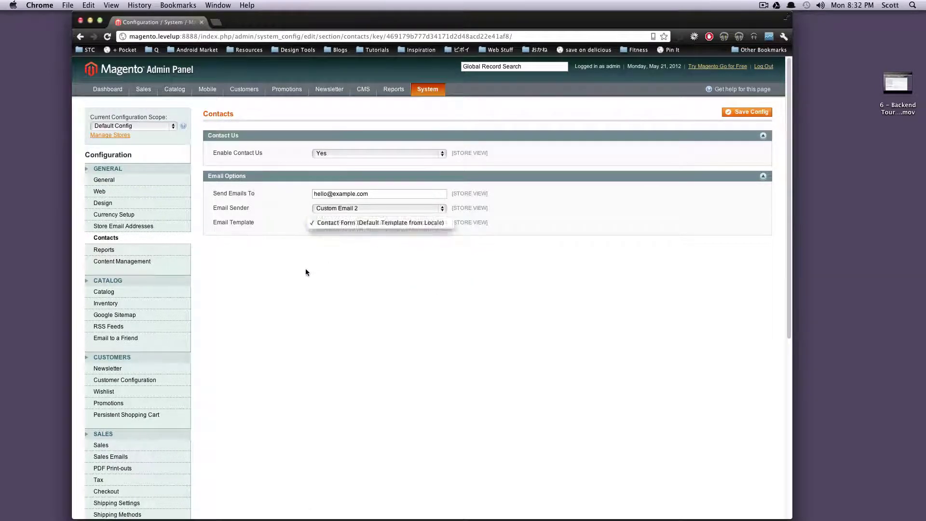
Step: Expand the Reports Dashboard date settings and Content Management's WYSIWYG Options
{"action": "left_click", "coordinate": [163, 251]}
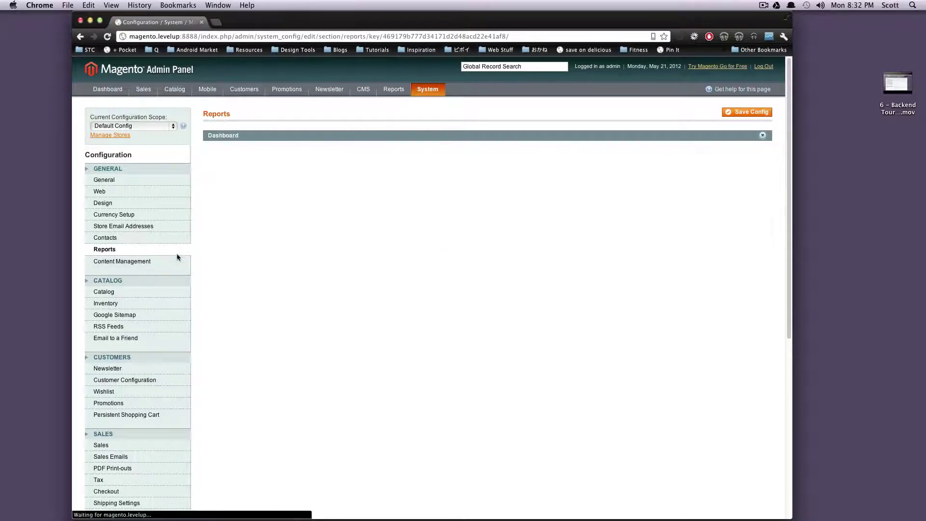
{"action": "left_click", "coordinate": [282, 139]}
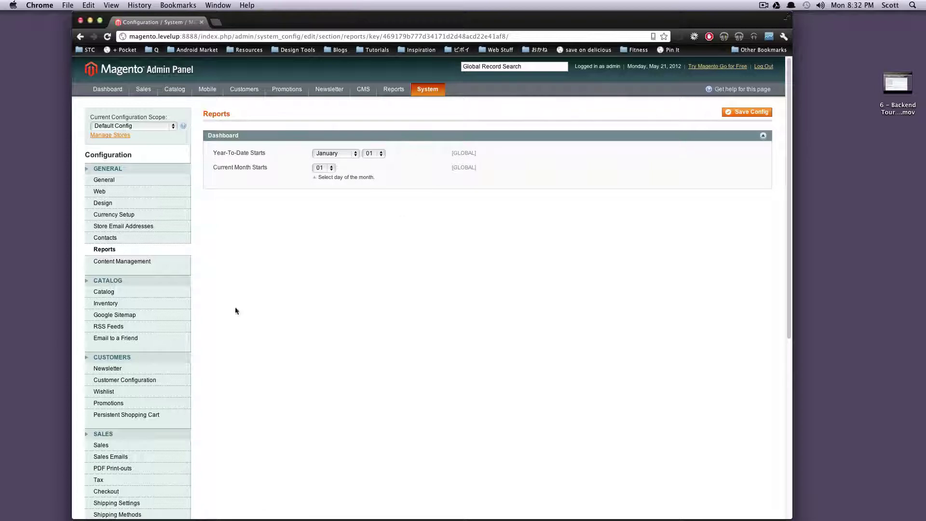
{"action": "left_click", "coordinate": [126, 262]}
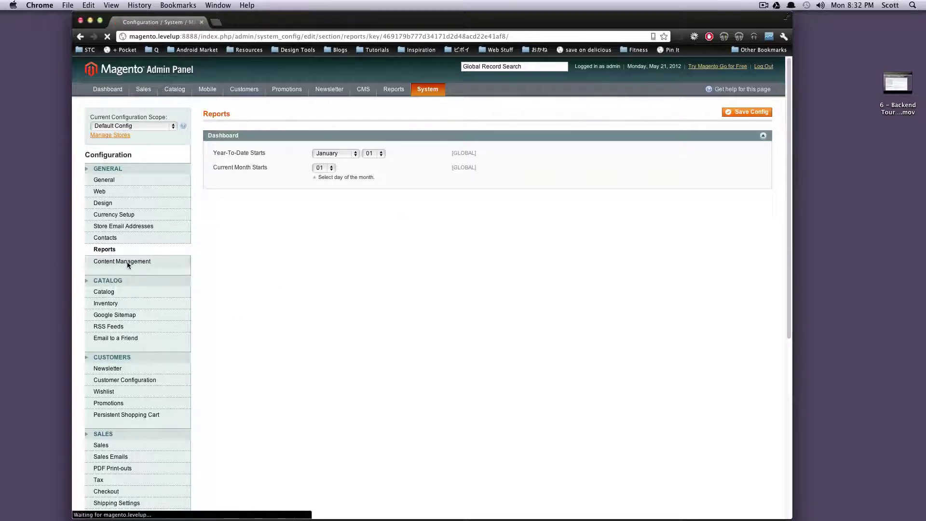
{"action": "left_click", "coordinate": [233, 140]}
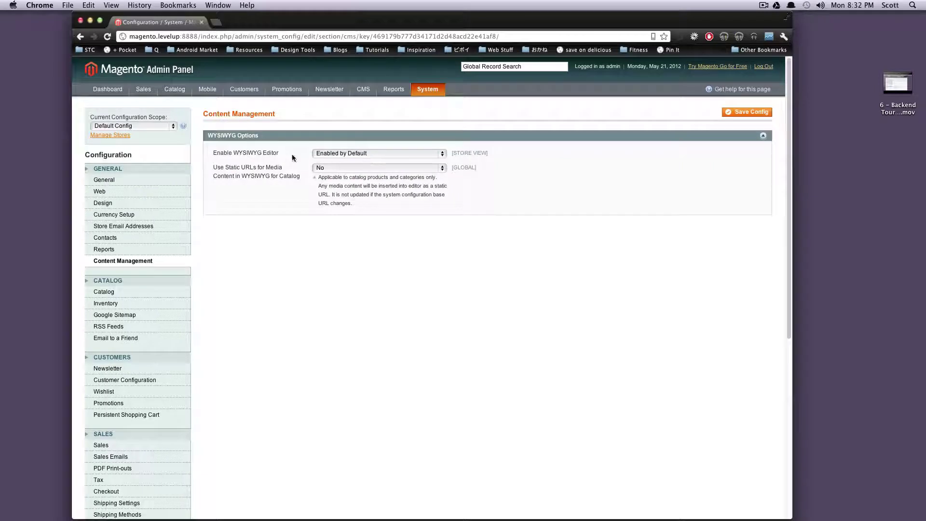
Step: Highlight the WYSIWYG editor setting, static URLs label and base URL note, then go to Catalog
{"action": "left_click_drag", "start_coordinate": [292, 157], "coordinate": [386, 177]}
{"action": "left_click", "coordinate": [279, 174]}
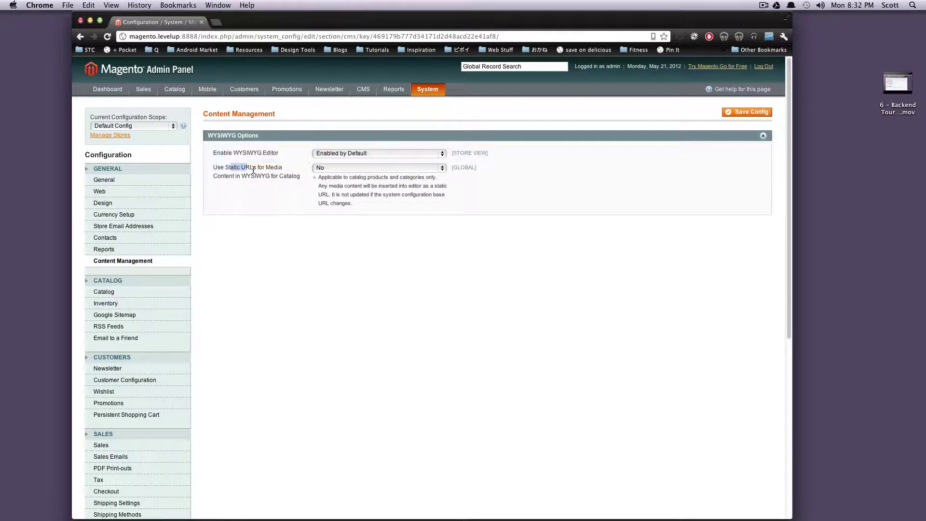
{"action": "left_click_drag", "start_coordinate": [301, 179], "coordinate": [281, 208]}
{"action": "left_click_drag", "start_coordinate": [333, 194], "coordinate": [260, 220]}
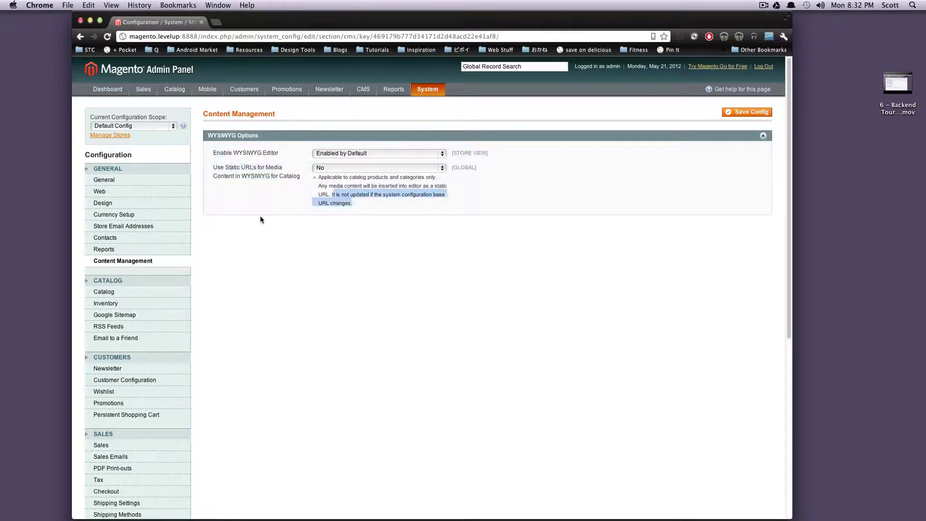
{"action": "left_click", "coordinate": [120, 287]}
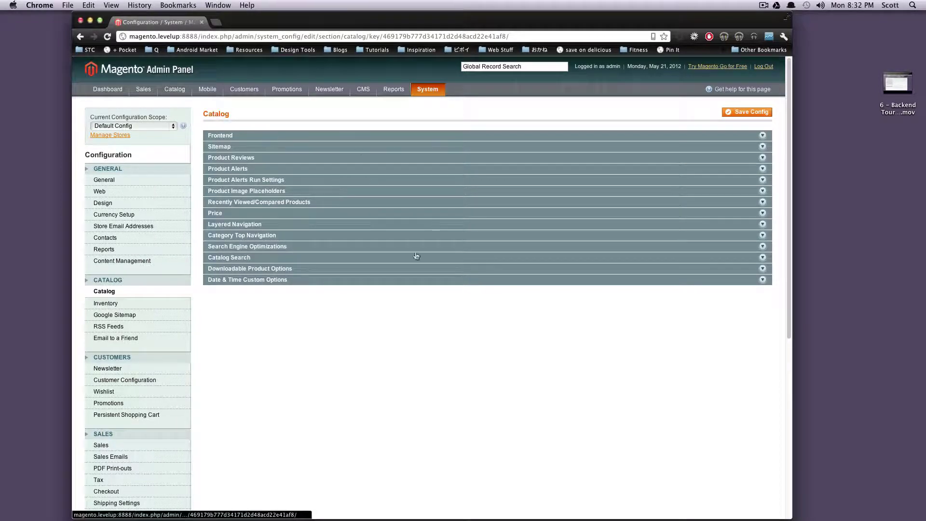
Step: Expand Price, Recently Viewed/Compared Products and Product Image Placeholders, keeping scope at Website
{"action": "scroll", "coordinate": [421, 302], "scroll_direction": "down", "scroll_amount": 3}
{"action": "scroll", "coordinate": [421, 302], "scroll_direction": "up", "scroll_amount": 3}
{"action": "scroll", "coordinate": [217, 338], "scroll_direction": "down", "scroll_amount": 5}
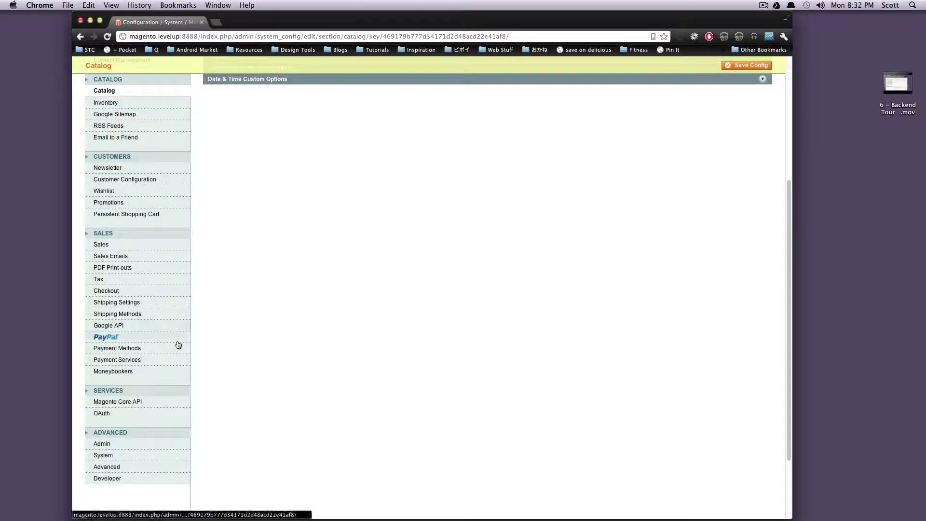
{"action": "scroll", "coordinate": [169, 449], "scroll_direction": "up", "scroll_amount": 5}
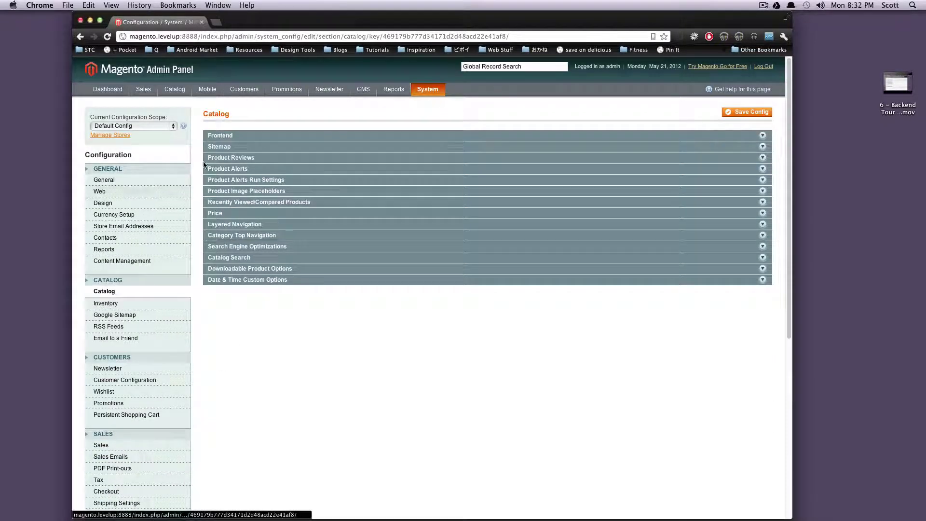
{"action": "left_click", "coordinate": [236, 213]}
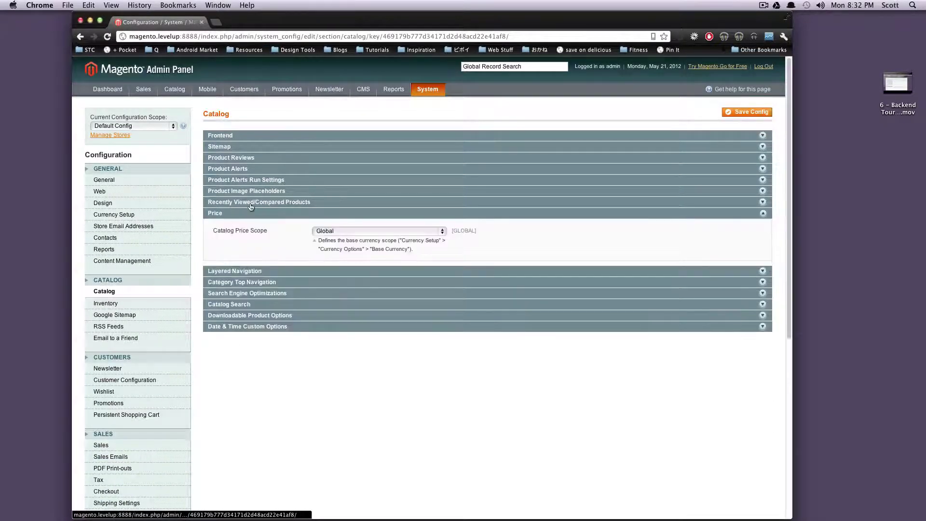
{"action": "left_click", "coordinate": [254, 202]}
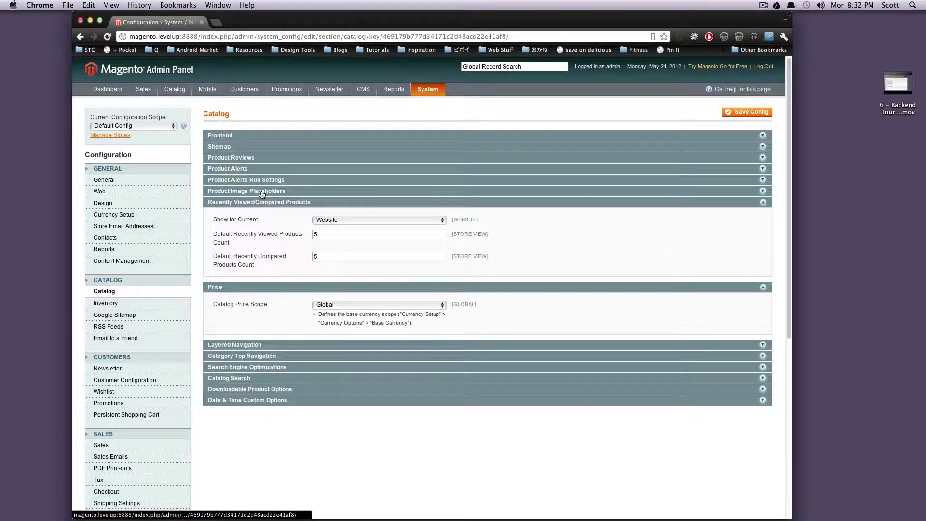
{"action": "left_click", "coordinate": [263, 191]}
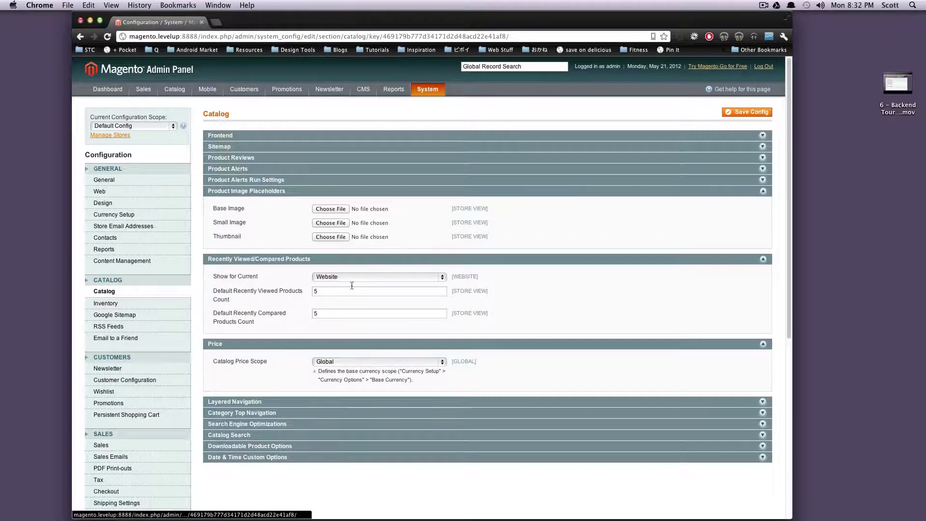
{"action": "left_click", "coordinate": [333, 277]}
{"action": "left_click", "coordinate": [325, 284]}
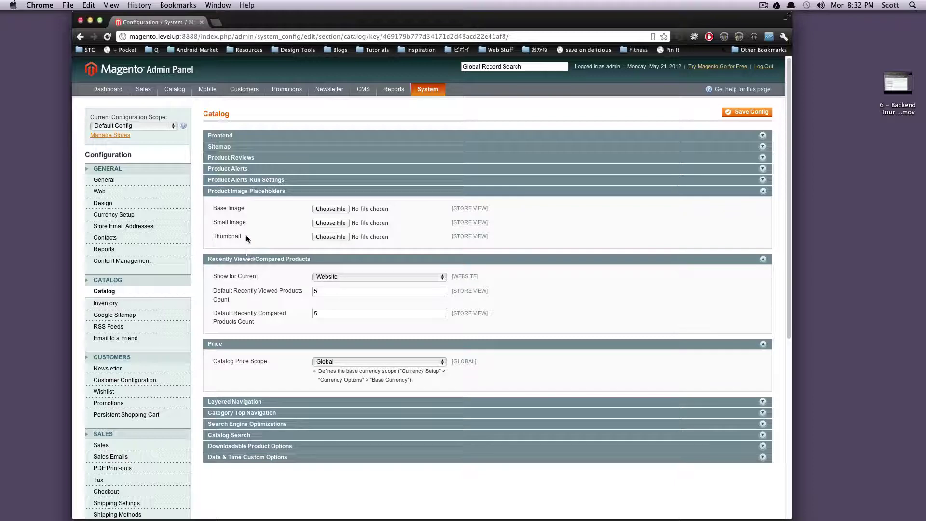
Step: Expand Product Alerts, Product Reviews and Sitemap, leaving guest reviews set to Yes
{"action": "left_click", "coordinate": [238, 168]}
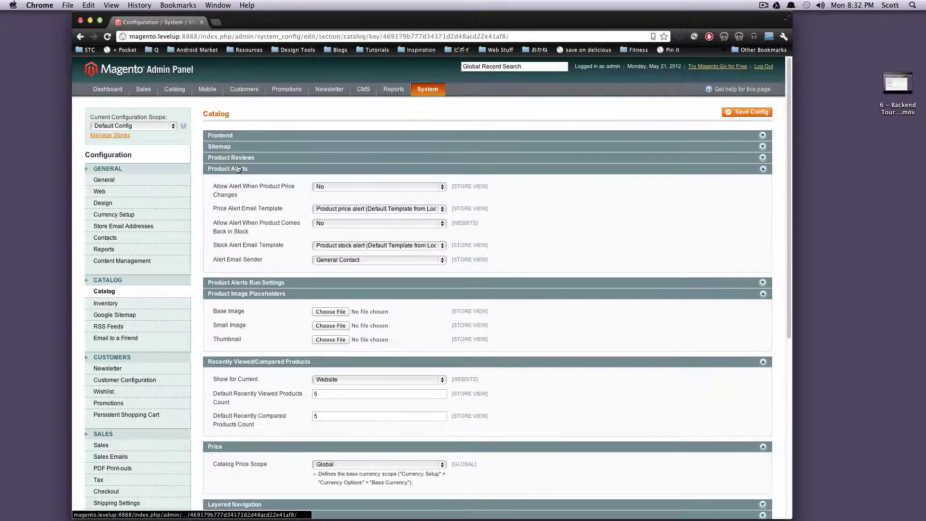
{"action": "left_click", "coordinate": [308, 158]}
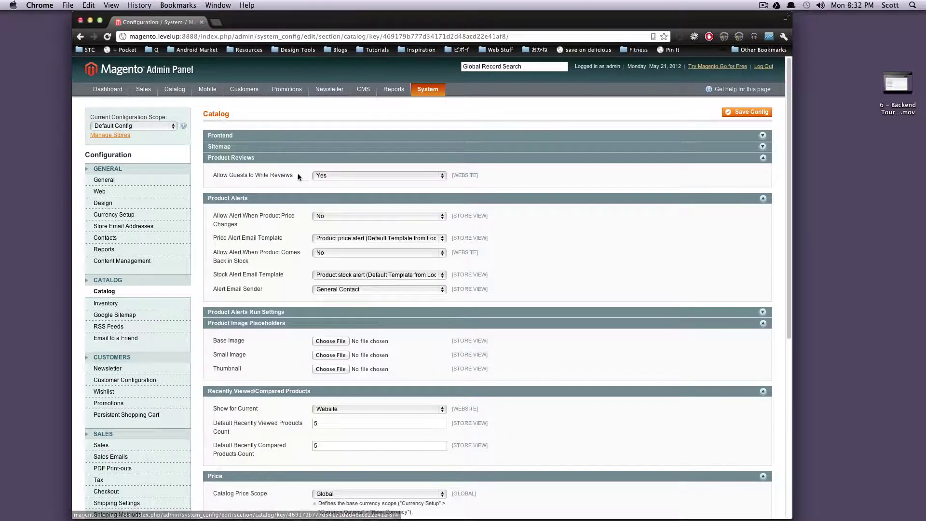
{"action": "left_click", "coordinate": [340, 175]}
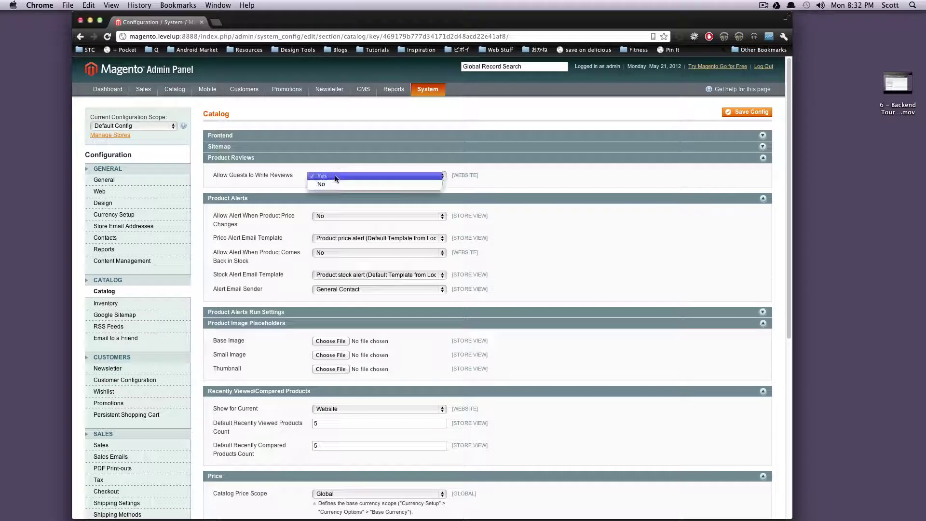
{"action": "left_click", "coordinate": [290, 175]}
{"action": "left_click", "coordinate": [252, 147]}
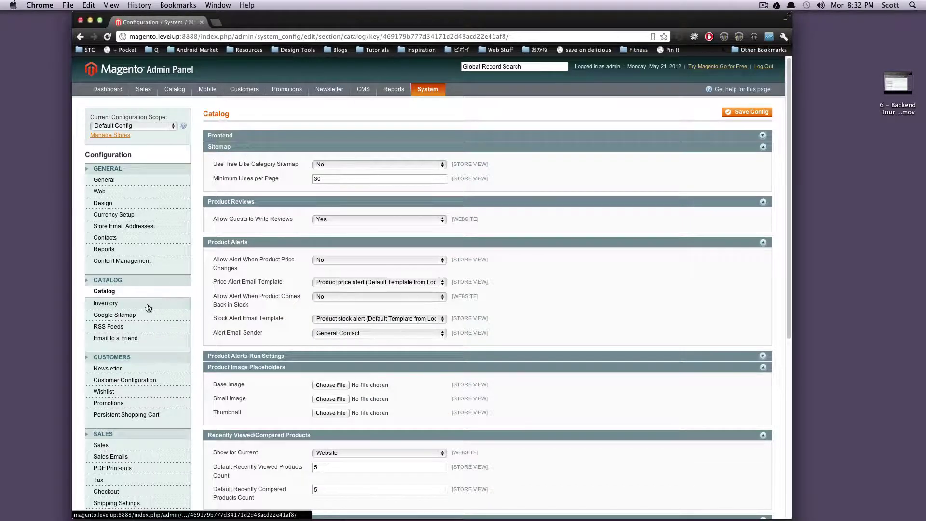
{"action": "scroll", "coordinate": [148, 308], "scroll_direction": "down", "scroll_amount": 3}
Step: Expand the Google Sitemap category, product, CMS page and generation settings groups
{"action": "left_click", "coordinate": [107, 238]}
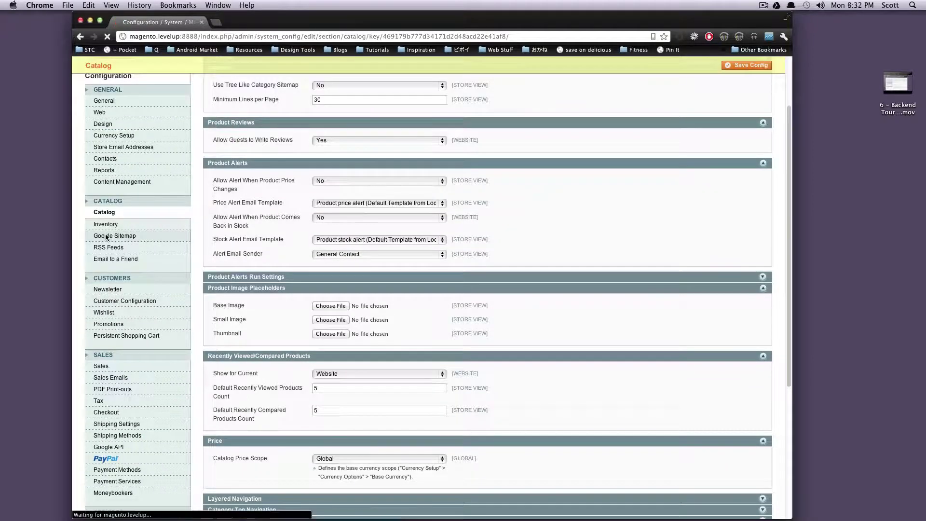
{"action": "left_click", "coordinate": [224, 136]}
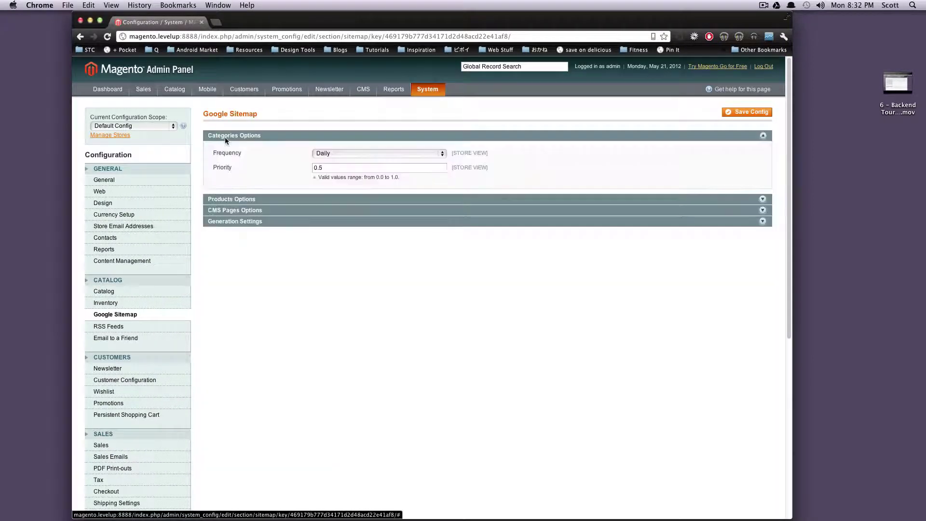
{"action": "left_click", "coordinate": [223, 199]}
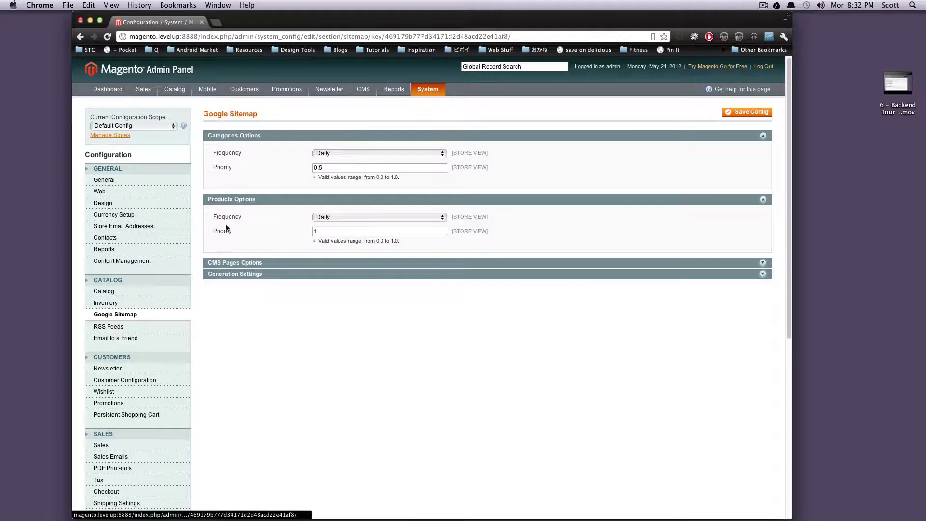
{"action": "left_click", "coordinate": [222, 263]}
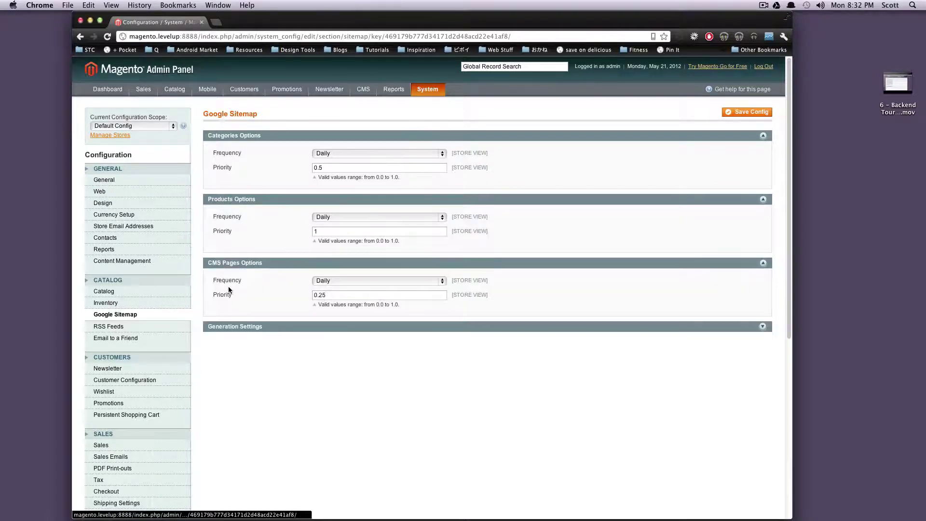
{"action": "left_click", "coordinate": [224, 327]}
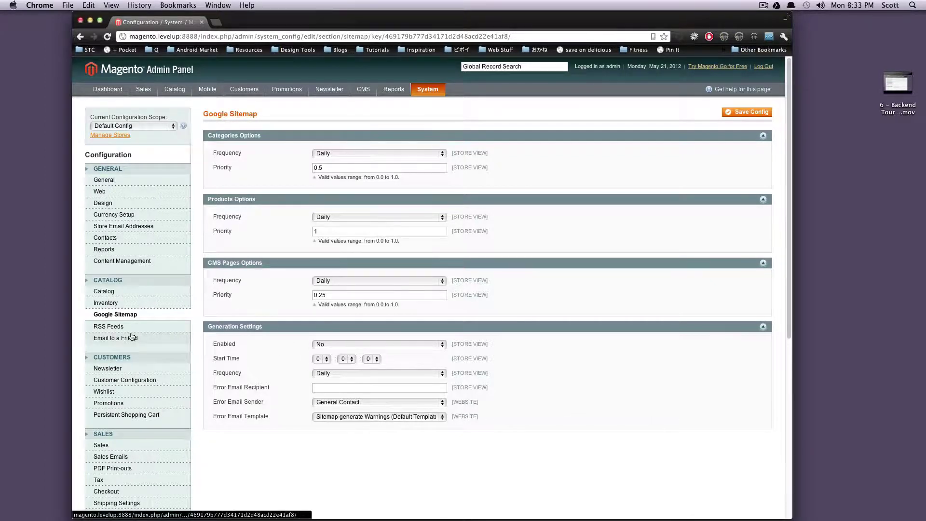
Step: Open Inventory and review its Stock Options, including the Only X left Threshold of 0
{"action": "left_click", "coordinate": [107, 303]}
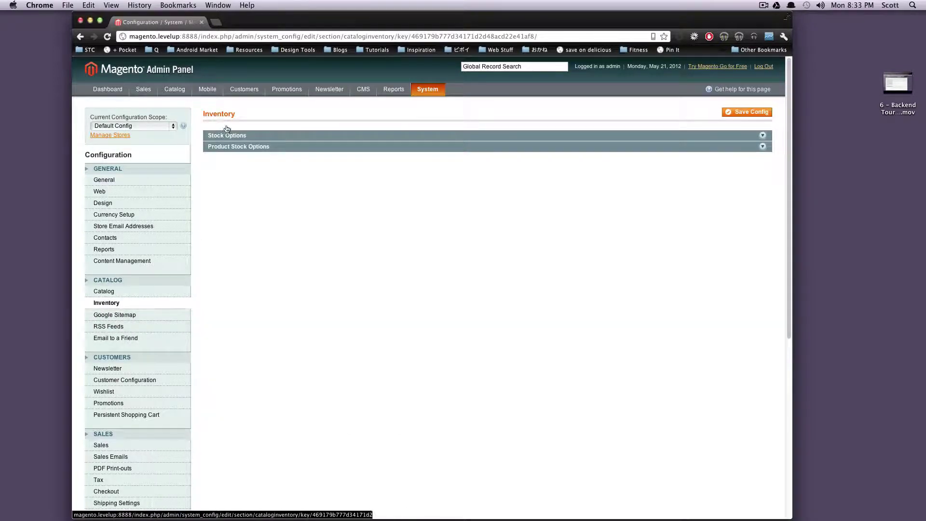
{"action": "left_click", "coordinate": [228, 136]}
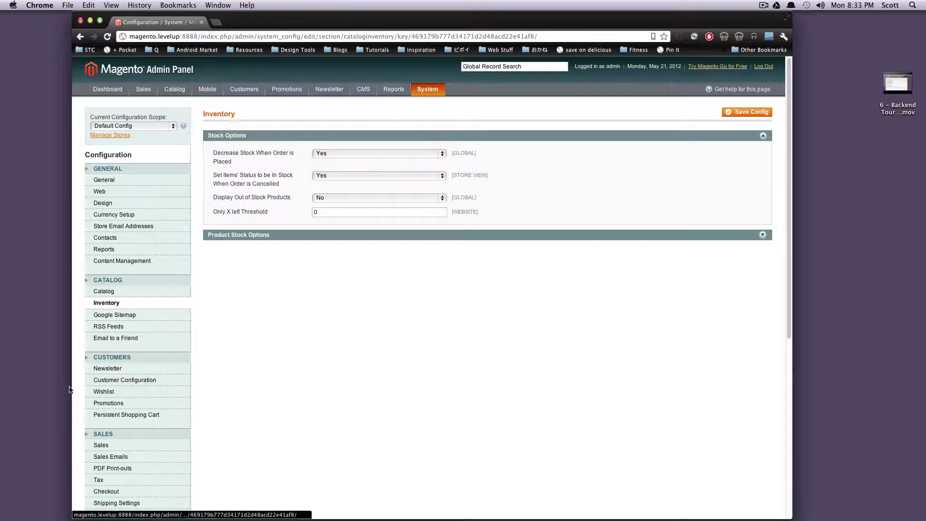
{"action": "scroll", "coordinate": [130, 367], "scroll_direction": "down", "scroll_amount": 3}
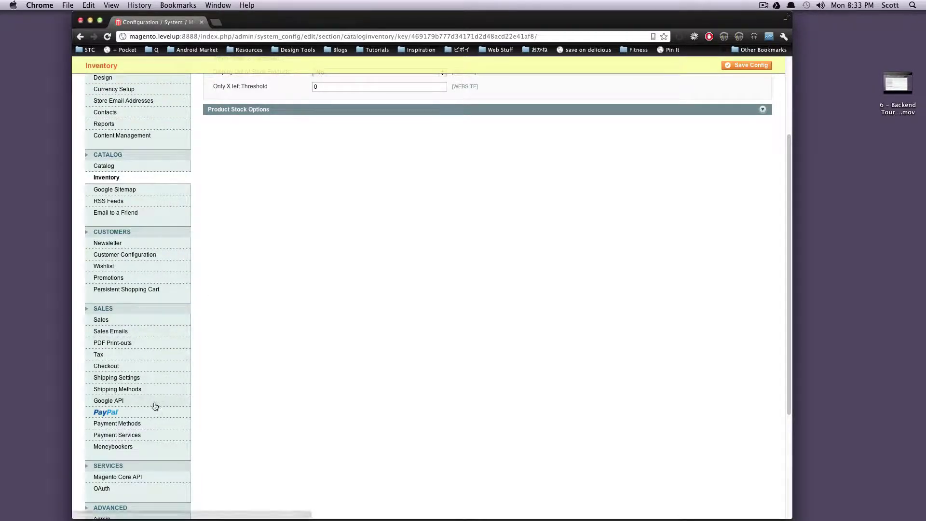
{"action": "scroll", "coordinate": [283, 319], "scroll_direction": "down", "scroll_amount": 2}
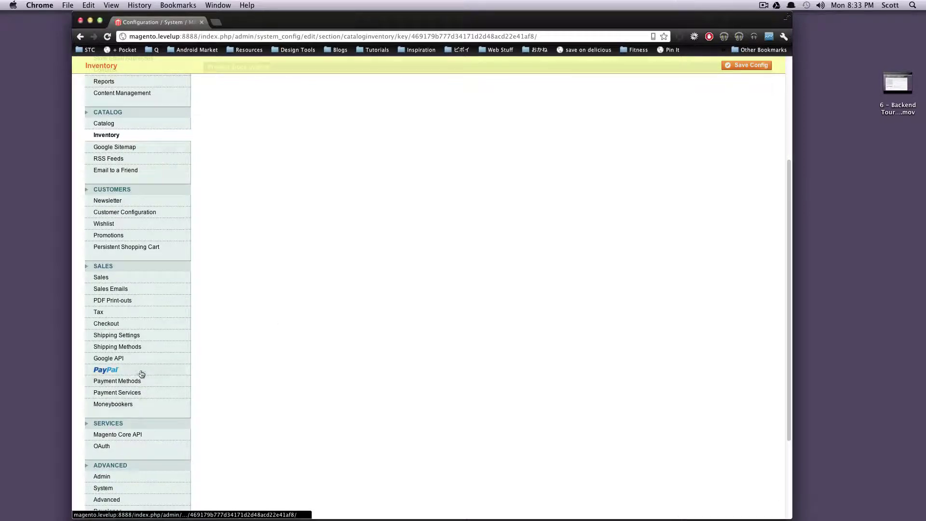
Step: Look through the Checkout settings, then the Tax settings
{"action": "left_click", "coordinate": [129, 325]}
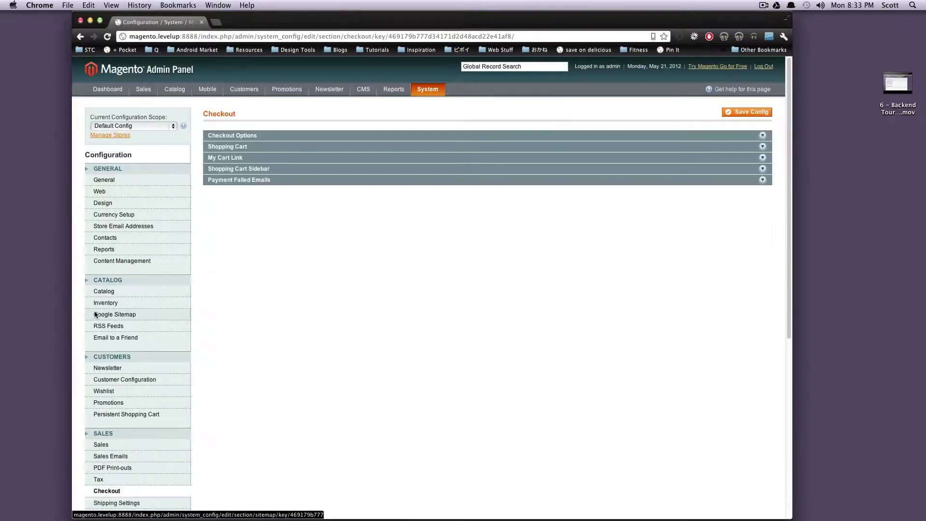
{"action": "scroll", "coordinate": [99, 417], "scroll_direction": "down", "scroll_amount": 5}
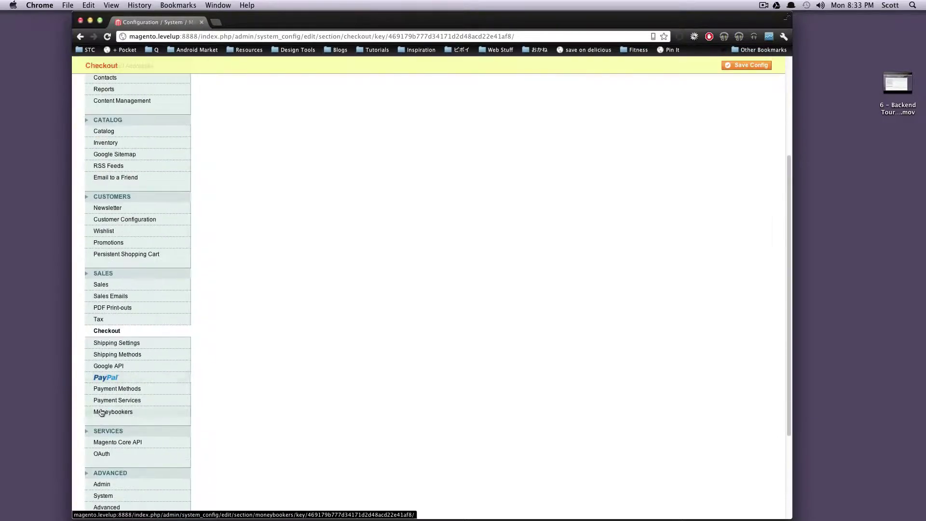
{"action": "left_click", "coordinate": [98, 320]}
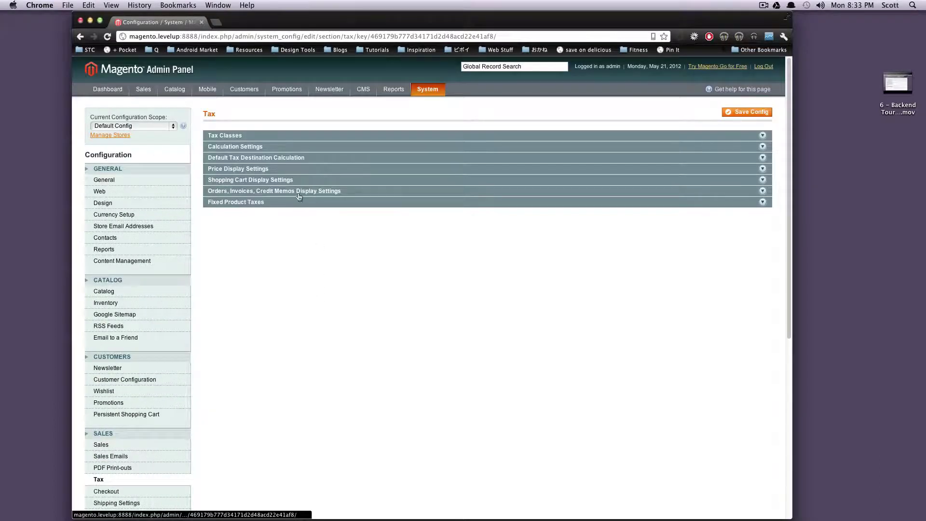
{"action": "scroll", "coordinate": [207, 417], "scroll_direction": "down", "scroll_amount": 3}
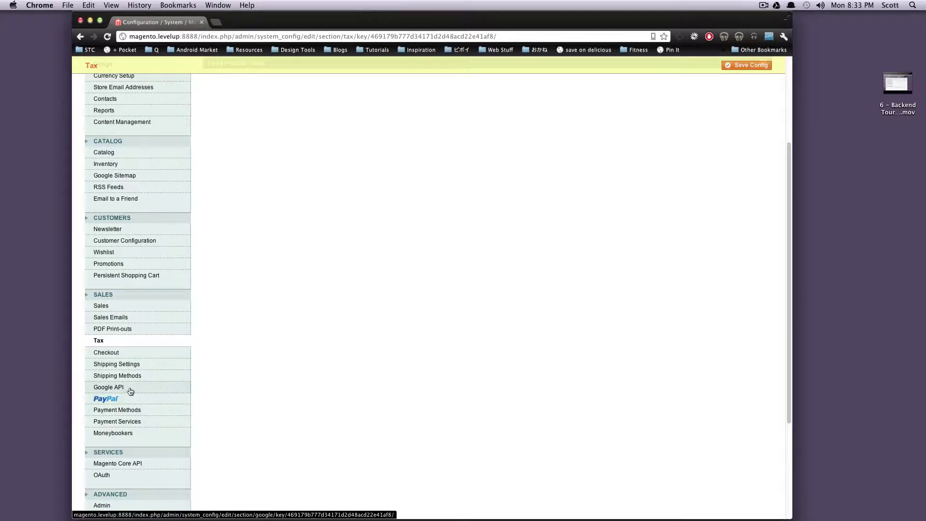
{"action": "scroll", "coordinate": [131, 392], "scroll_direction": "down", "scroll_amount": 3}
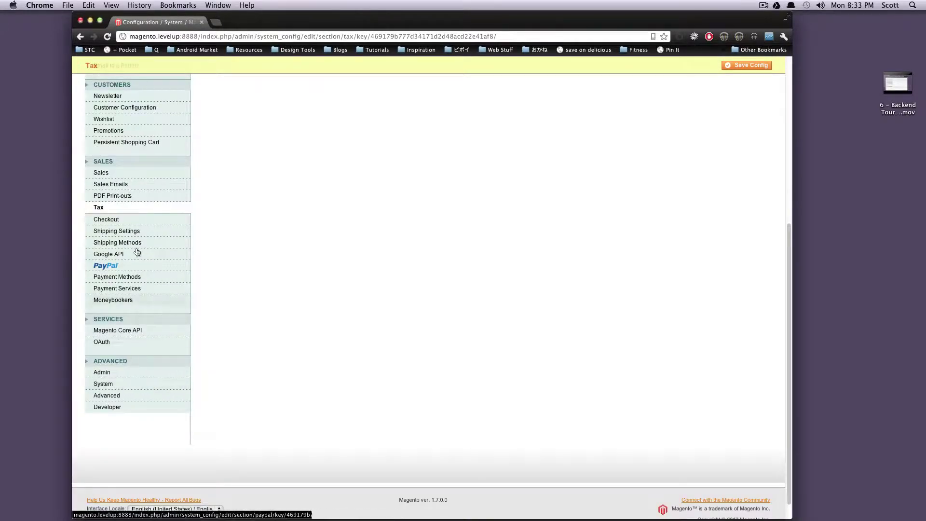
Step: Look through Payment Services and Payment Methods, then go to Admin under Advanced
{"action": "left_click", "coordinate": [135, 288]}
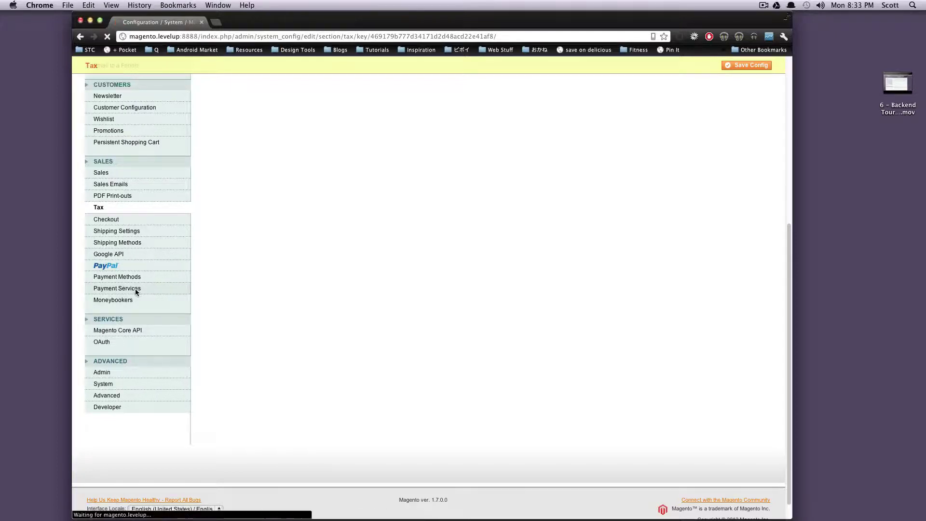
{"action": "scroll", "coordinate": [120, 340], "scroll_direction": "down", "scroll_amount": 3}
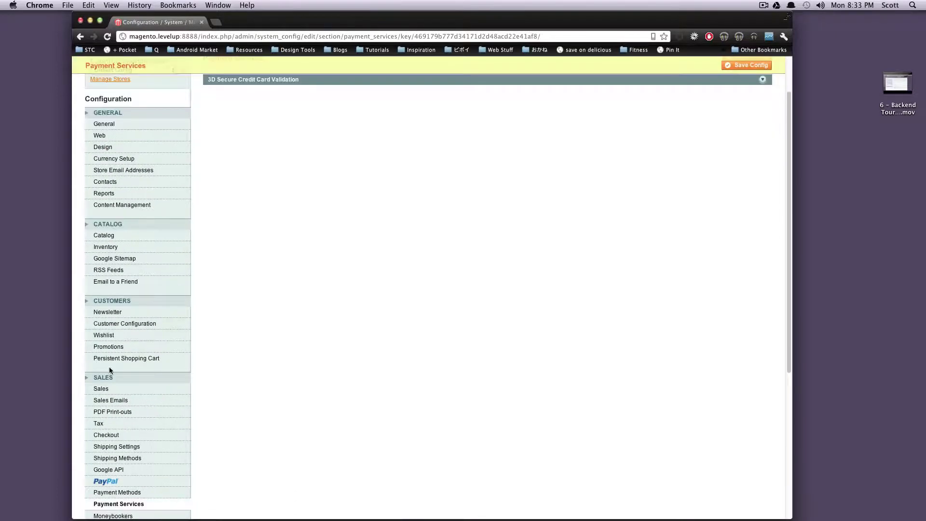
{"action": "left_click", "coordinate": [134, 413]}
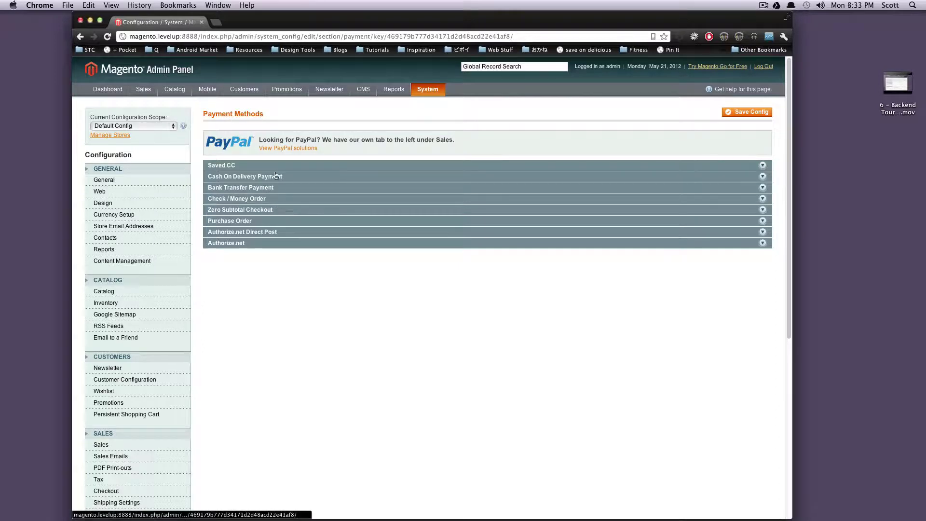
{"action": "scroll", "coordinate": [269, 363], "scroll_direction": "down", "scroll_amount": 5}
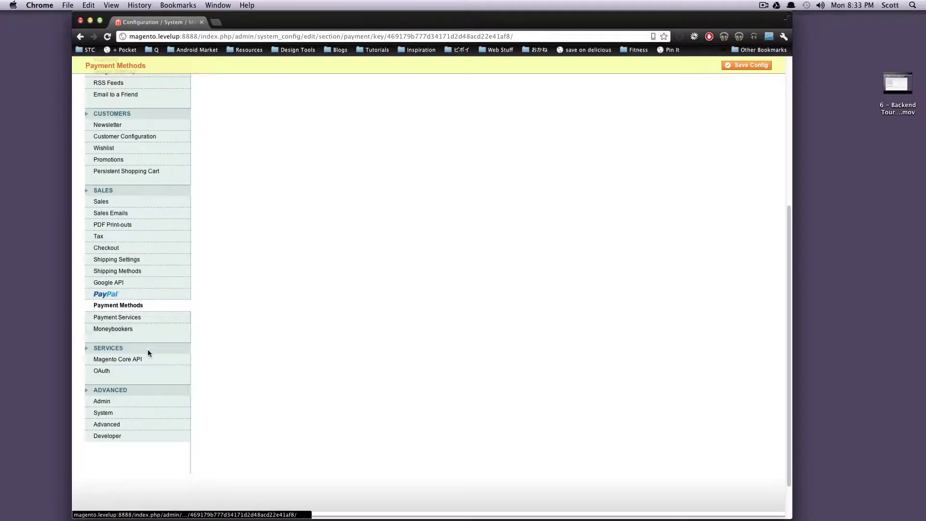
{"action": "scroll", "coordinate": [121, 352], "scroll_direction": "down", "scroll_amount": 2}
{"action": "left_click", "coordinate": [104, 351]}
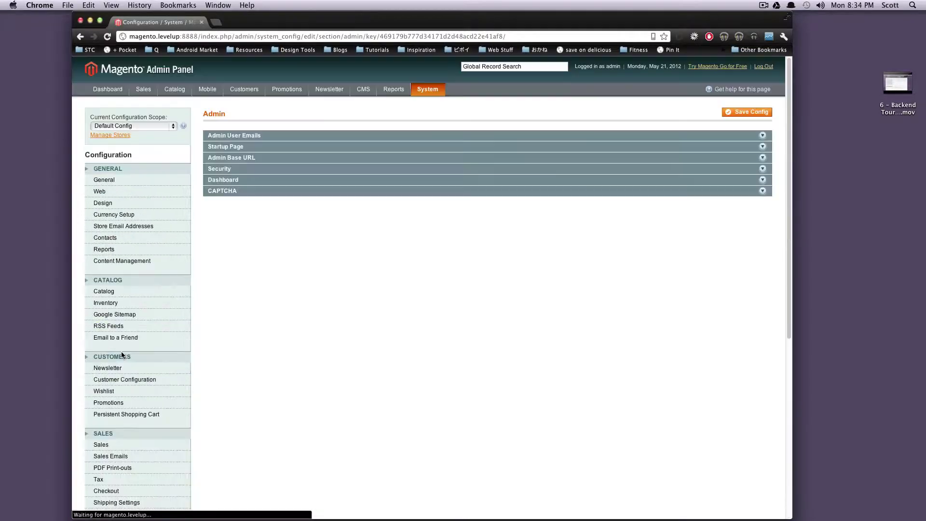
Step: Expand CAPTCHA, Dashboard, Security and Admin Base URL groups and scroll through them
{"action": "left_click", "coordinate": [254, 192]}
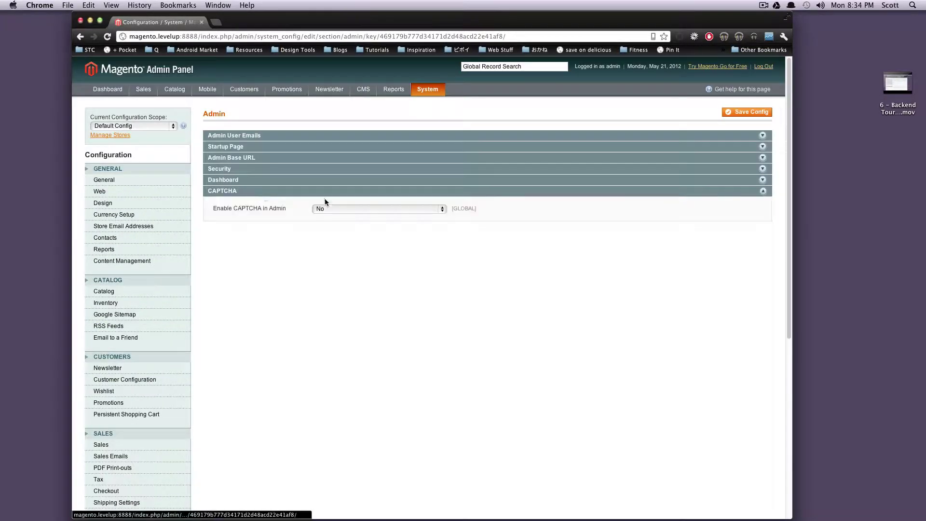
{"action": "left_click", "coordinate": [273, 180]}
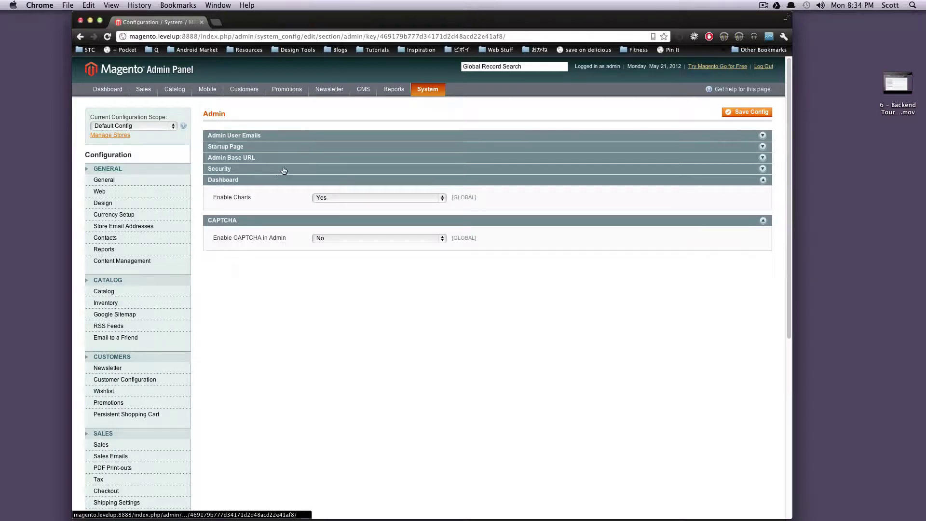
{"action": "left_click", "coordinate": [281, 169]}
{"action": "left_click", "coordinate": [281, 158]}
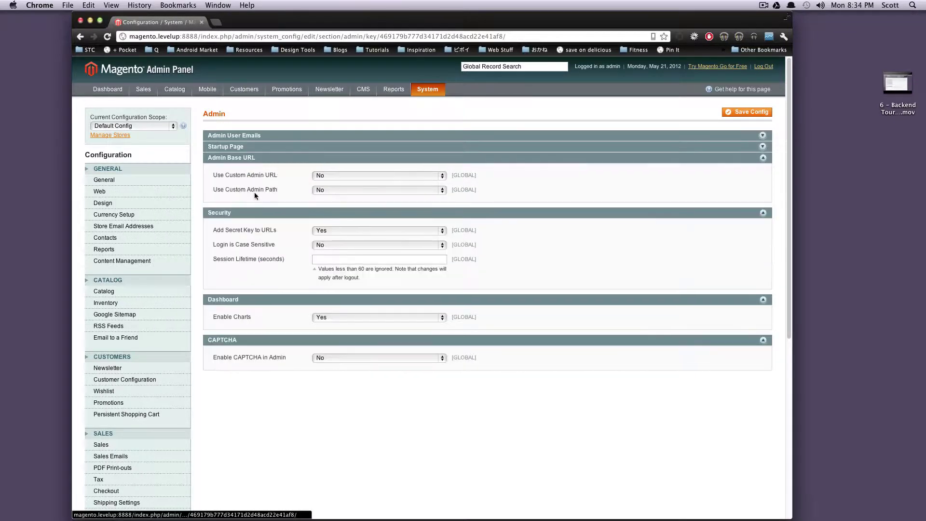
{"action": "scroll", "coordinate": [254, 192], "scroll_direction": "down", "scroll_amount": 10}
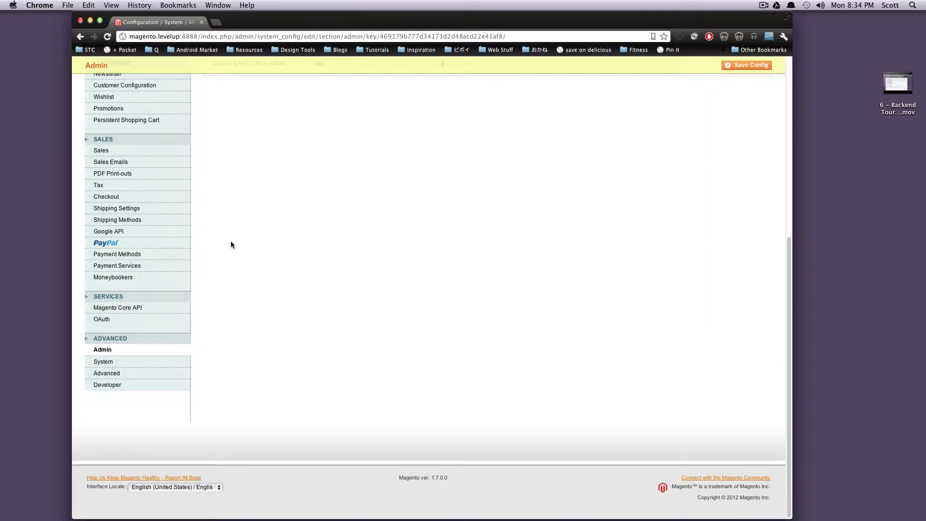
{"action": "scroll", "coordinate": [251, 180], "scroll_direction": "up", "scroll_amount": 10}
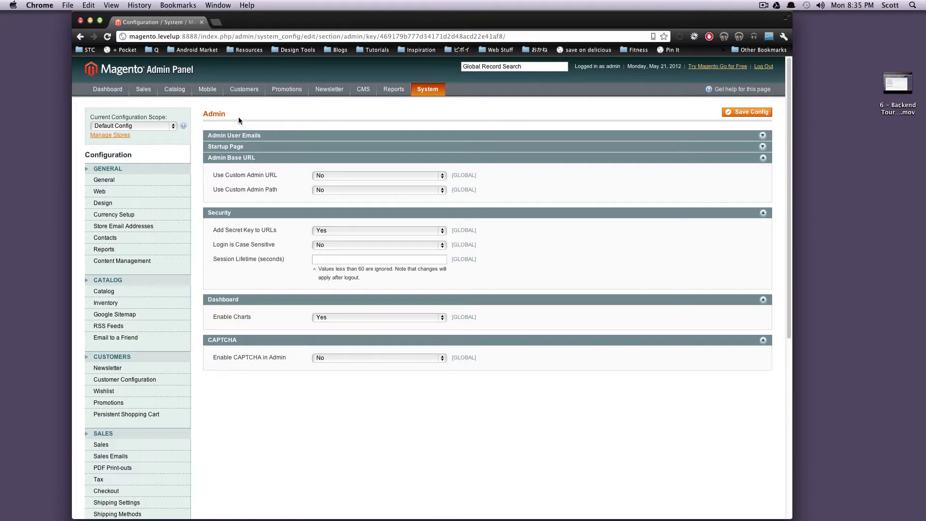
{"action": "mouse_move", "coordinate": [174, 90]}
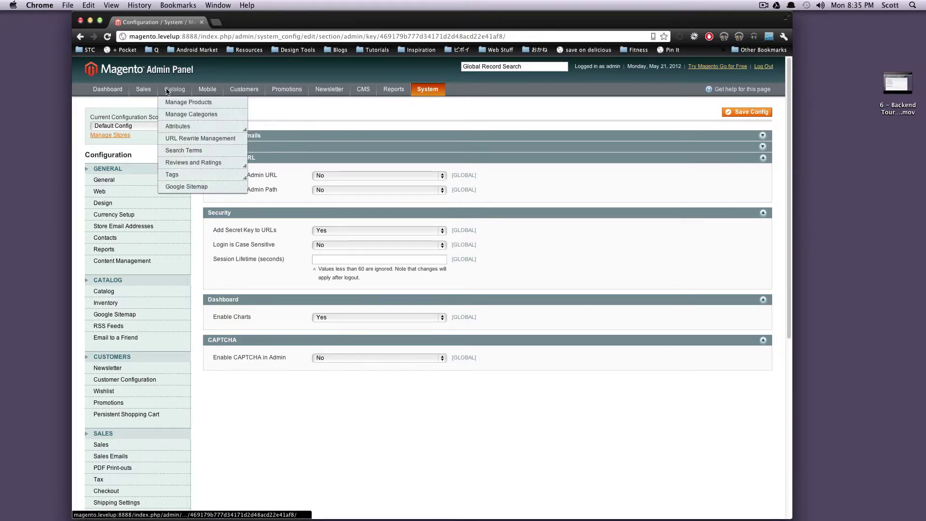